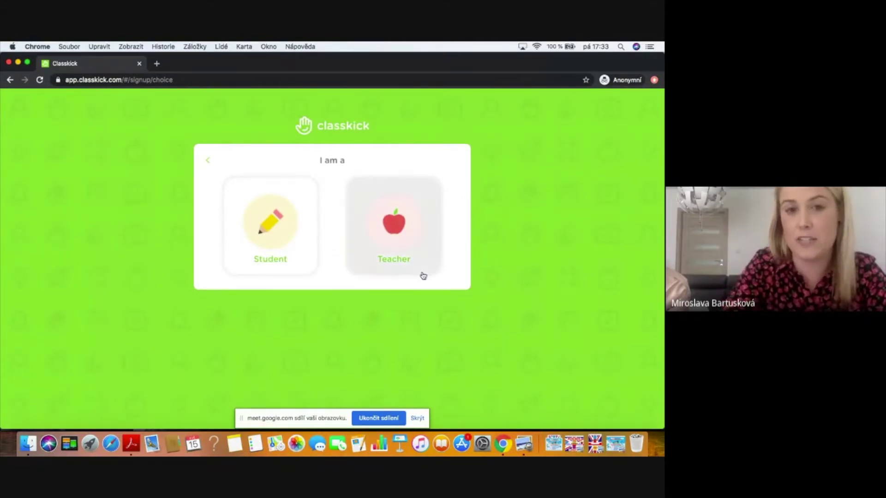
Step: Open the teacher sign-up options, minimize that window and switch to the signed-in Classkick assignments page
click(406, 231)
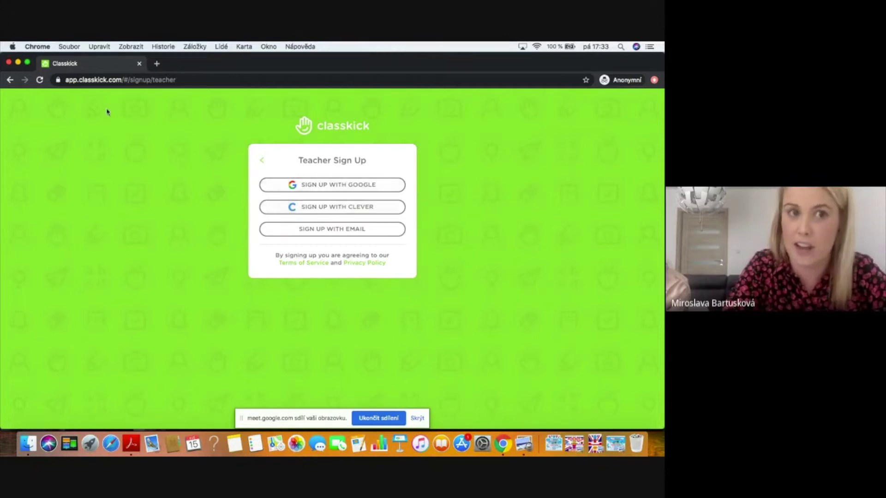
click(19, 62)
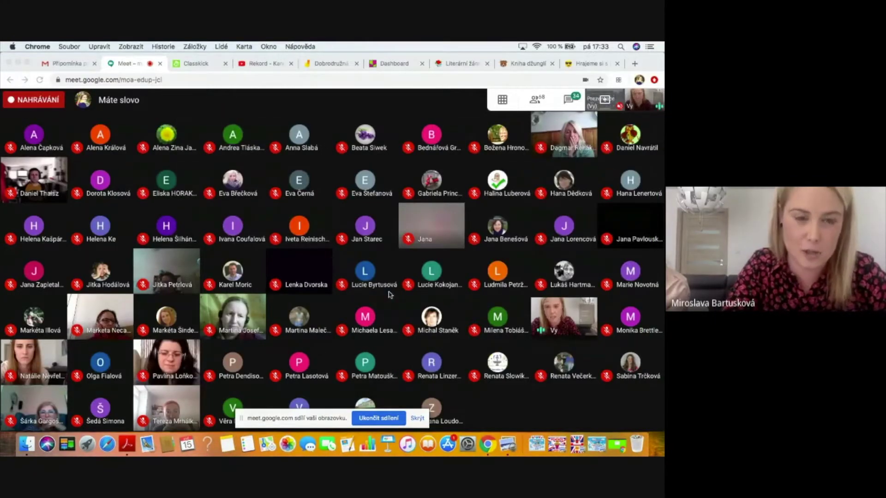
click(199, 66)
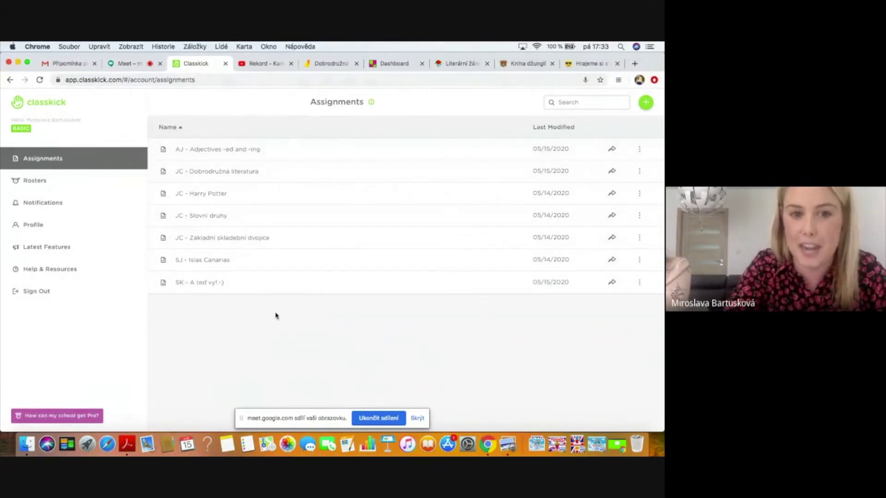
click(424, 421)
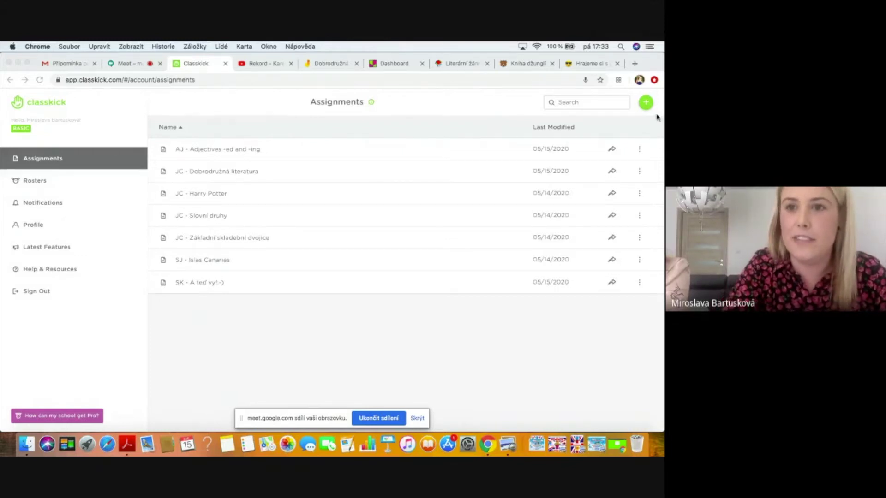
Step: Browse the ready-made assignments in the Assignment Library and return to the assignments list
click(646, 104)
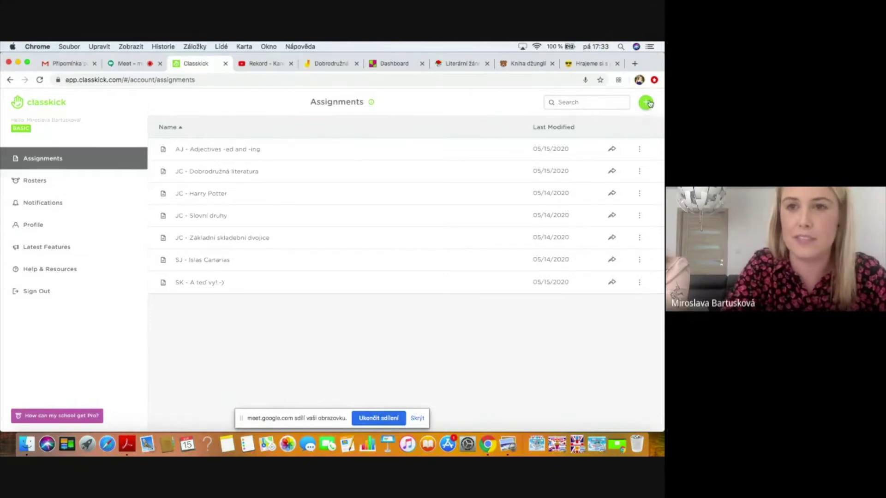
click(647, 103)
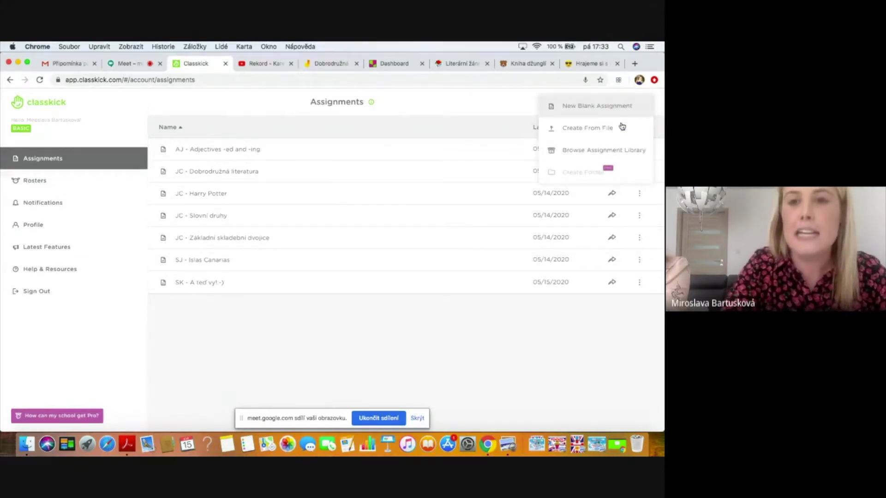
click(591, 151)
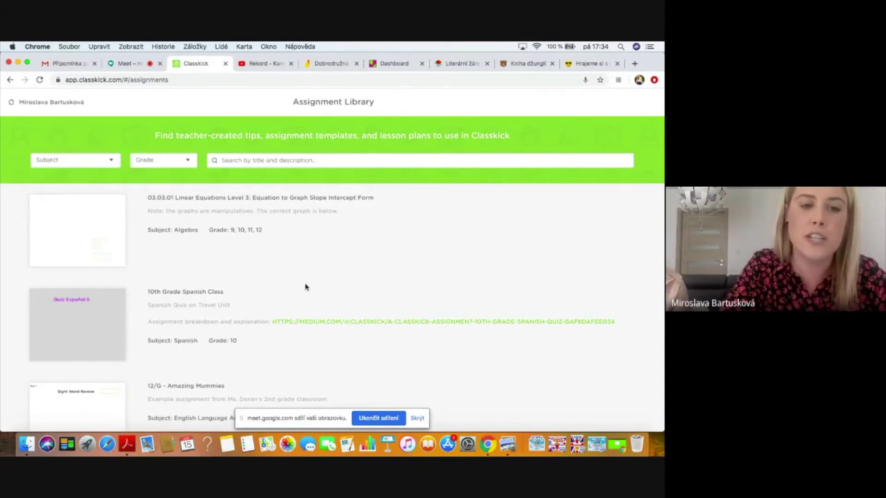
scroll(305, 287, down, 2)
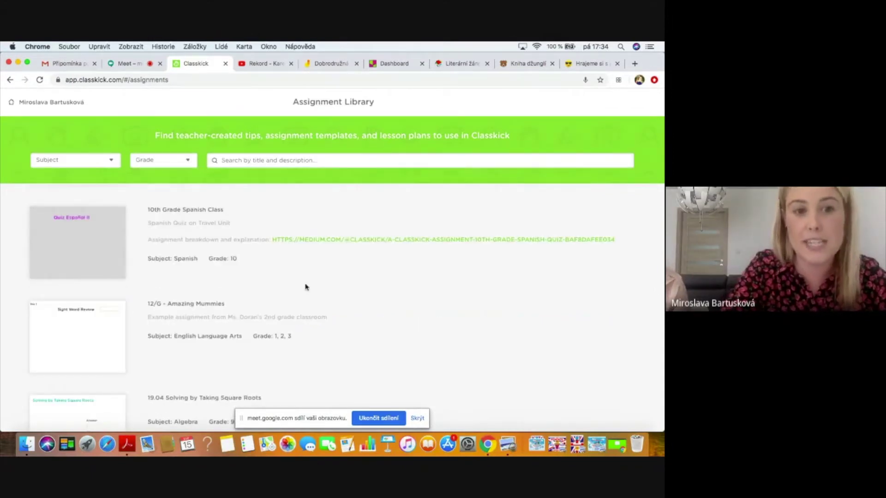
scroll(306, 288, down, 3)
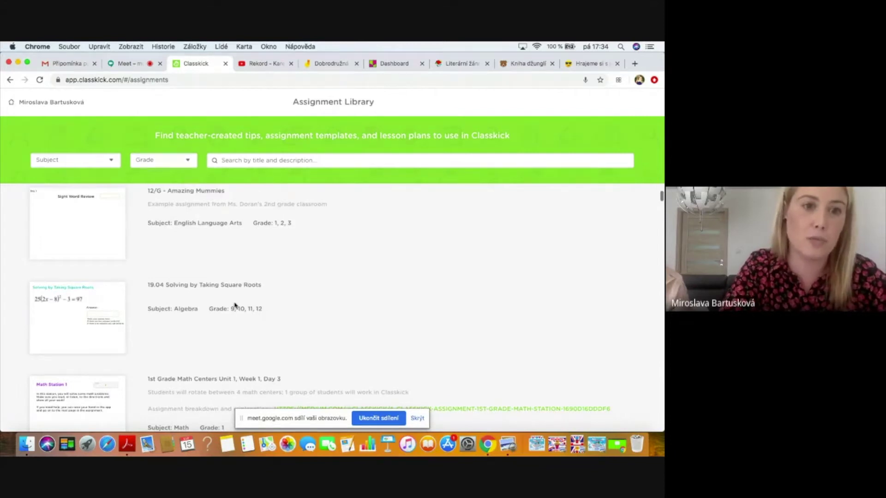
click(25, 104)
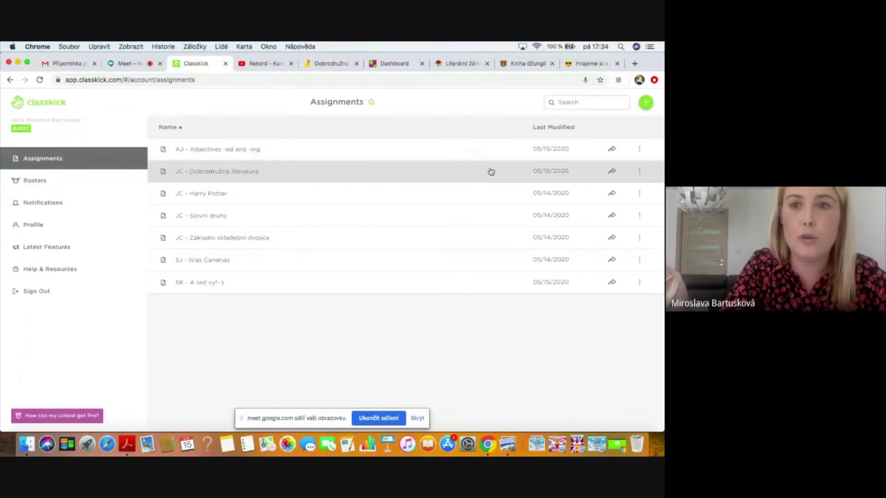
Step: Create an assignment from the file "4_19 dopis.pdf" with all its pages imported, and return to the assignments list
click(647, 104)
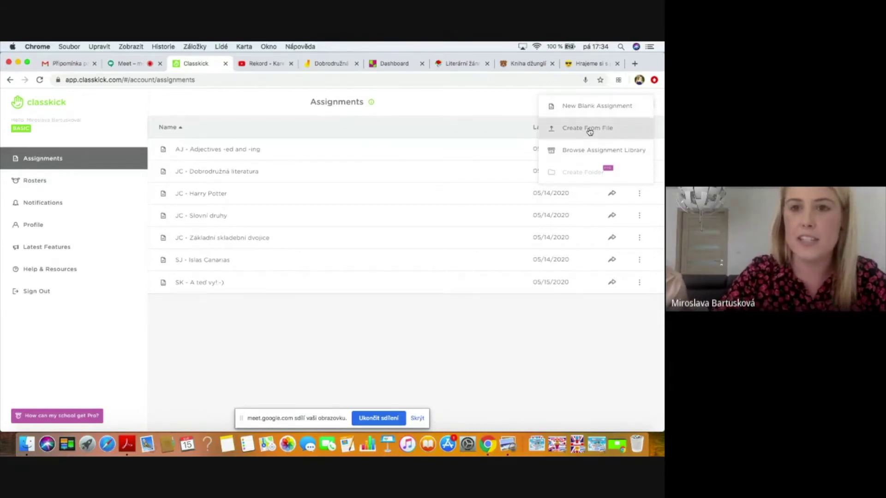
click(590, 132)
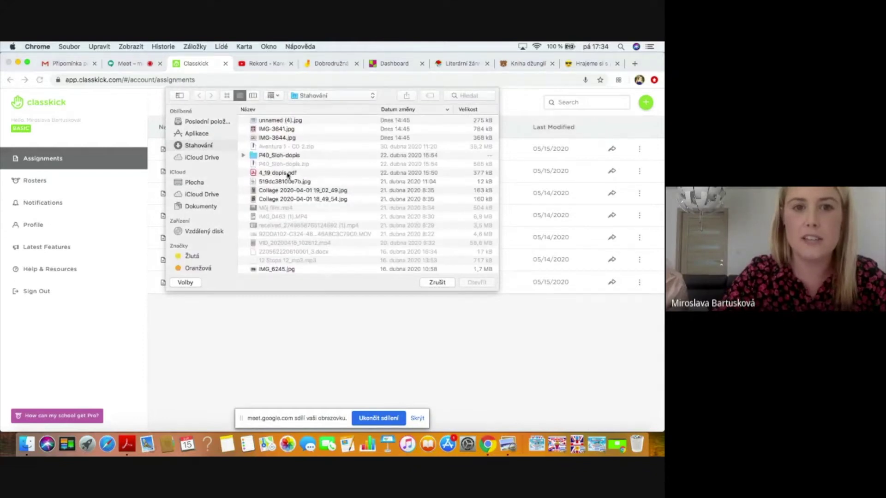
click(288, 174)
click(481, 284)
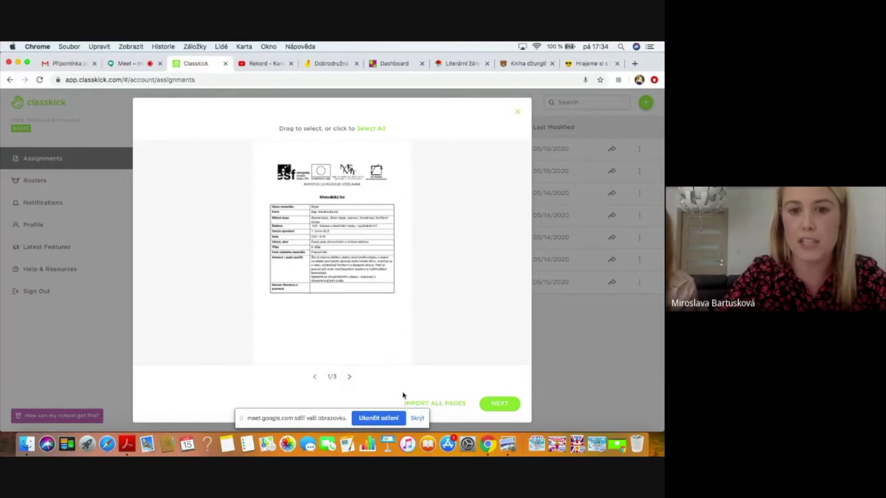
click(444, 403)
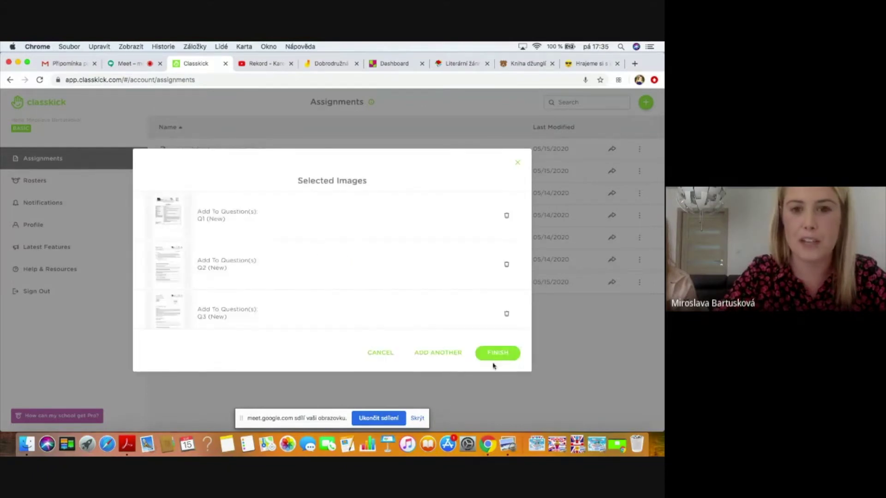
click(498, 354)
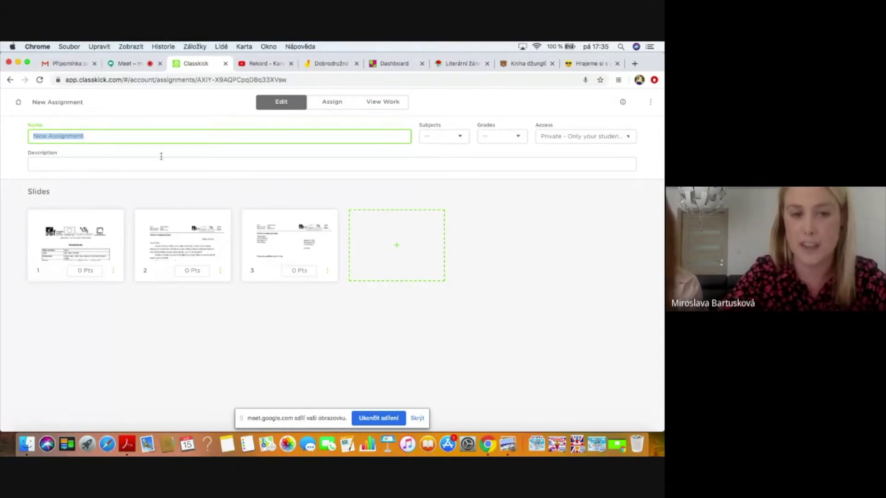
click(19, 105)
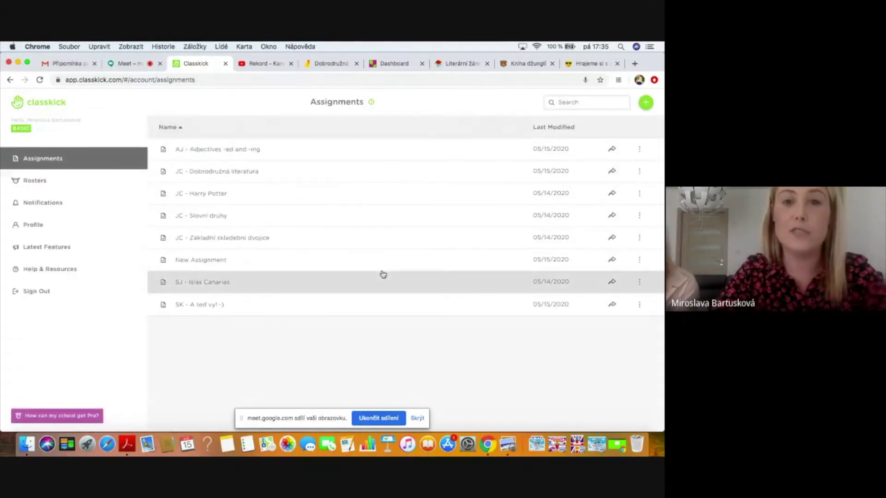
Step: Create a new blank assignment and name it "Školení"
click(645, 103)
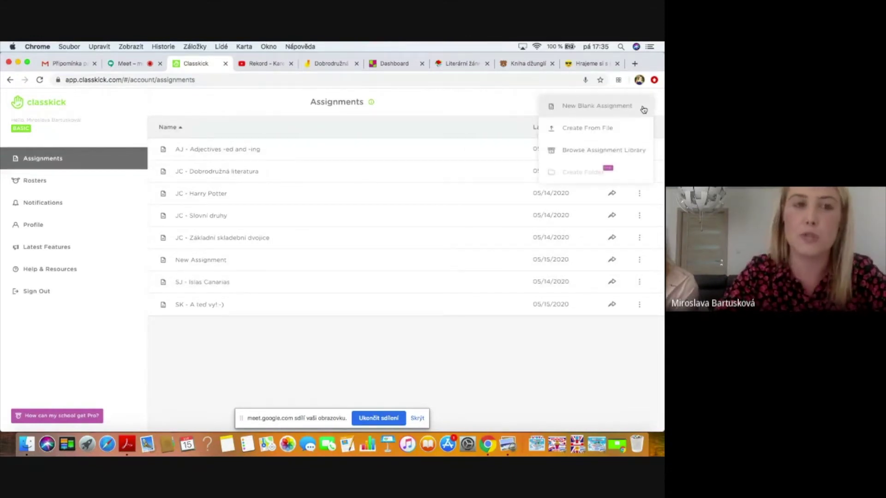
click(610, 107)
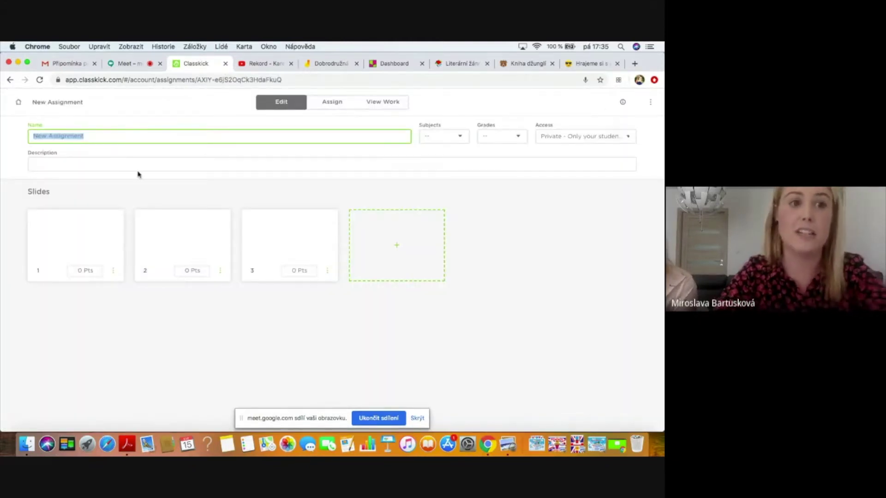
text(Škole)
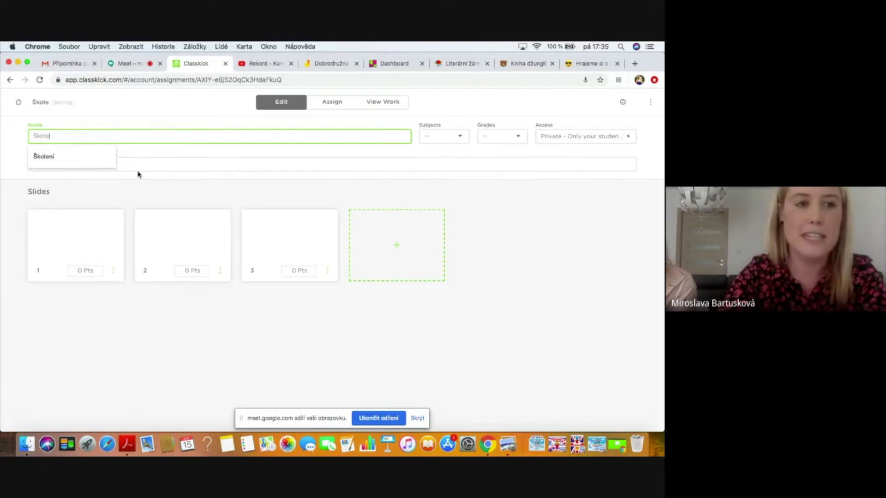
text(ní)
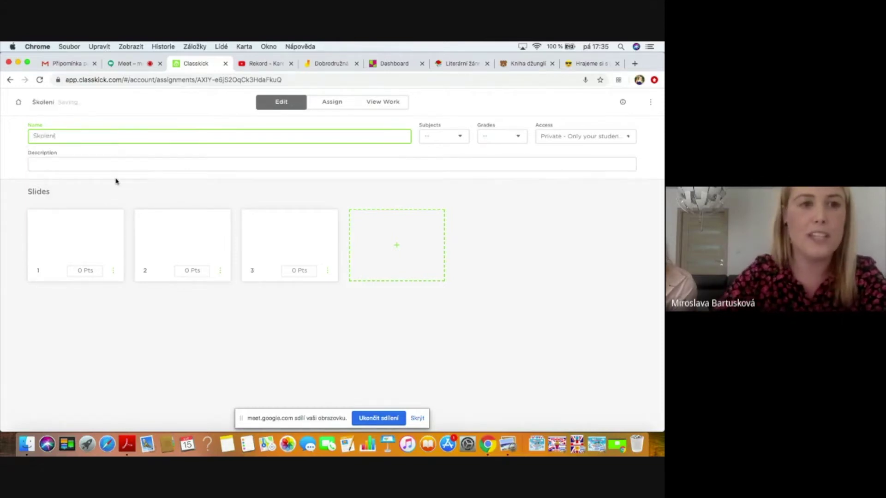
Step: Examine the assignment's description field and the available subject and grade choices without setting any
click(107, 162)
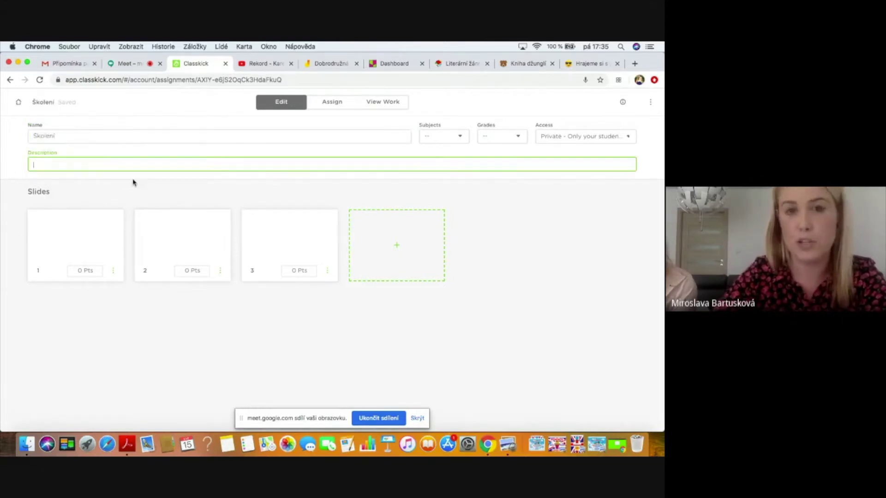
click(455, 139)
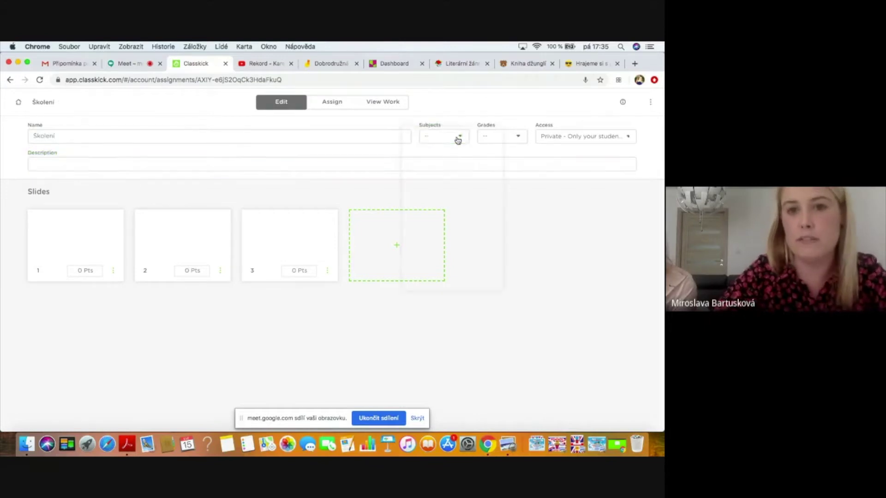
click(576, 244)
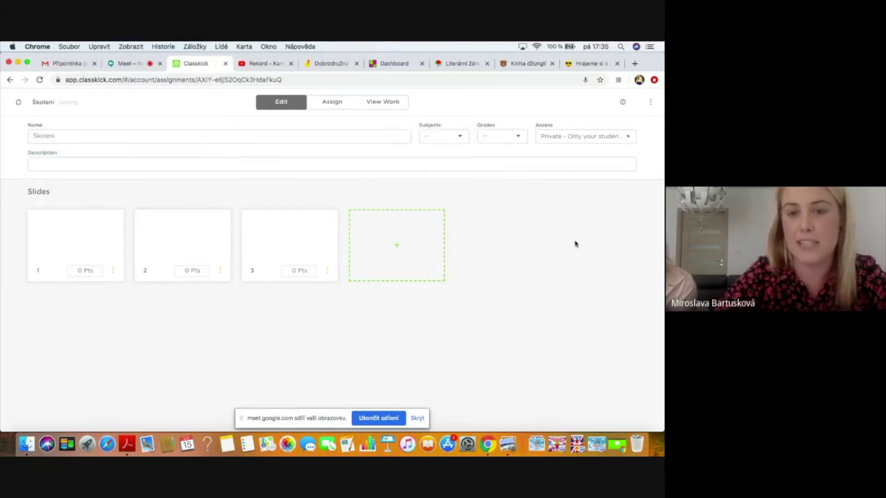
click(519, 137)
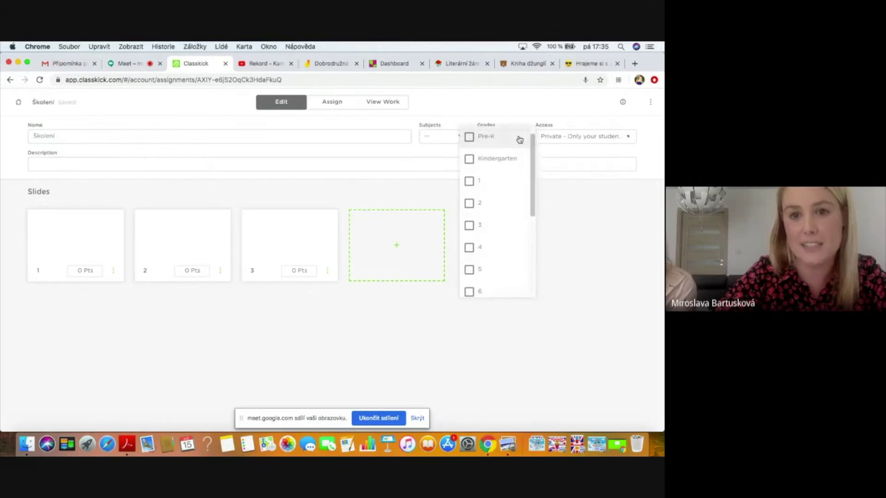
click(563, 201)
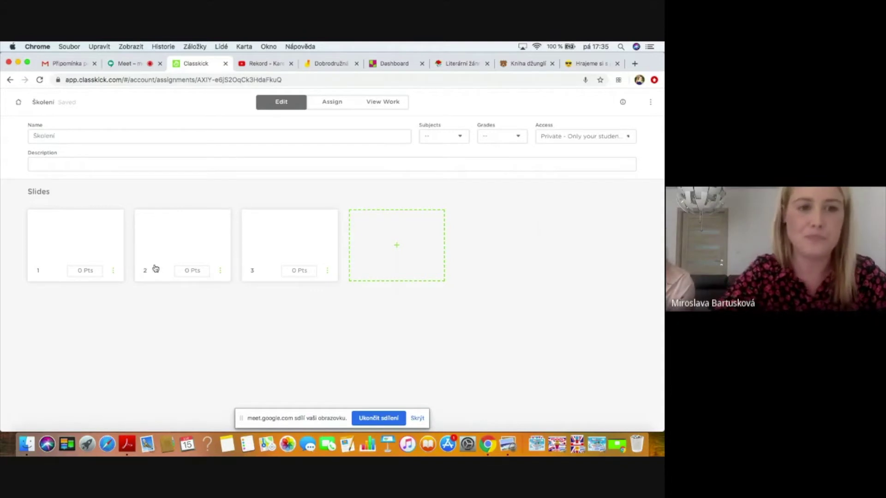
Step: Open the assignment's first slide for editing and close the new multiple-choice question settings
click(89, 241)
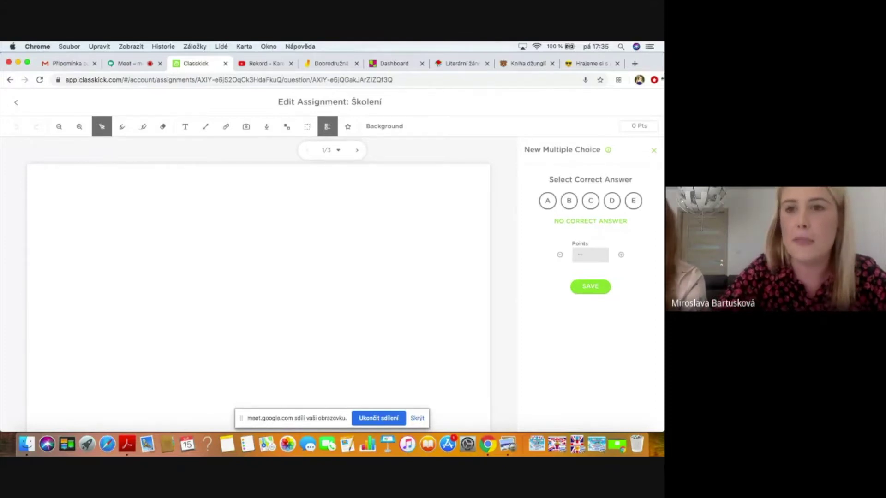
click(656, 151)
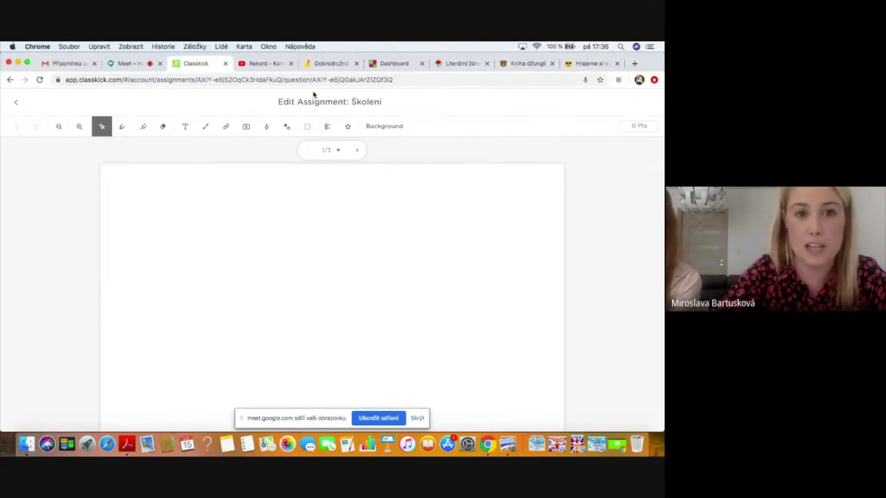
Step: Draw a red freehand zigzag on the slide with the pen, and add a shorter green stroke beside it
click(122, 127)
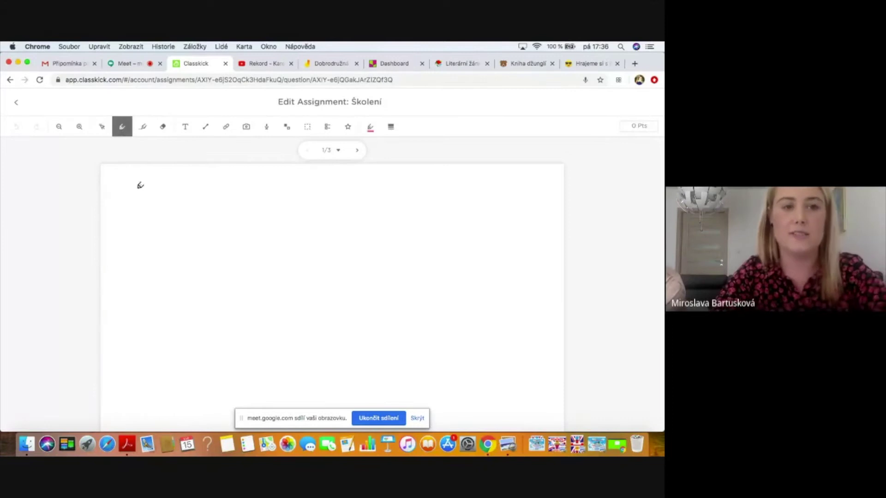
mouse_move(152, 251)
mouse_down()
mouse_move(226, 198)
mouse_move(224, 281)
mouse_move(319, 259)
mouse_up()
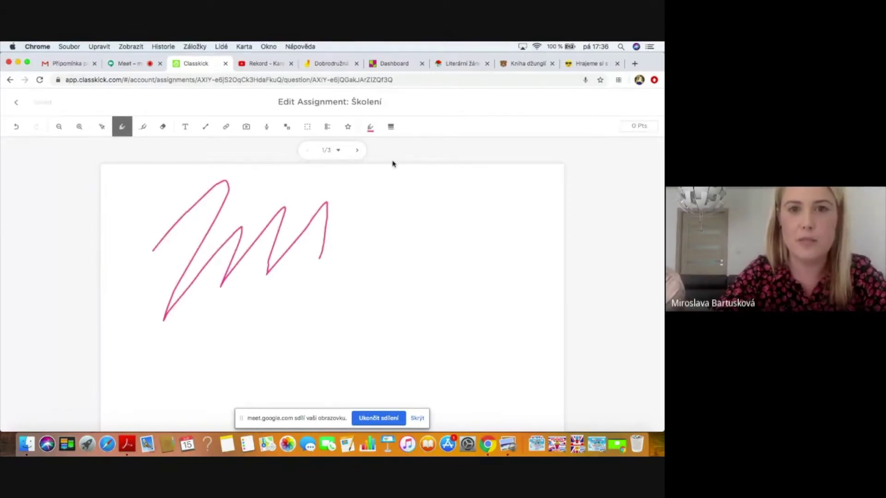
click(370, 127)
click(360, 168)
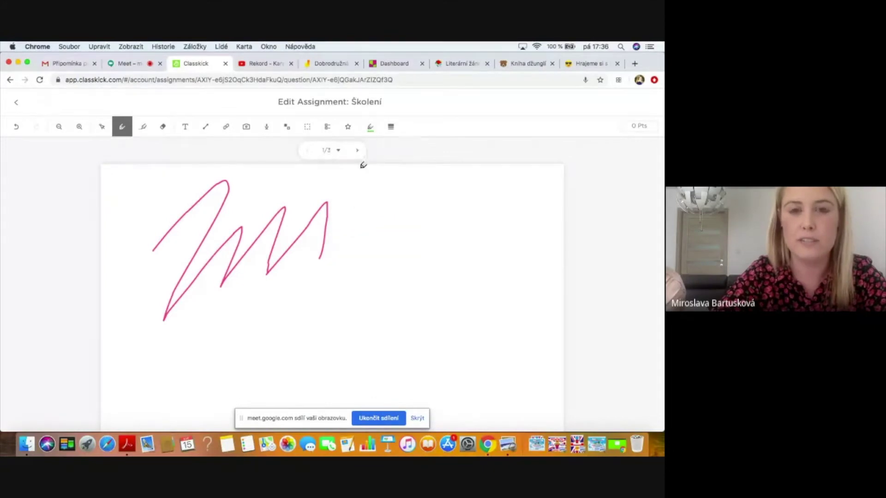
drag(361, 229, 369, 295)
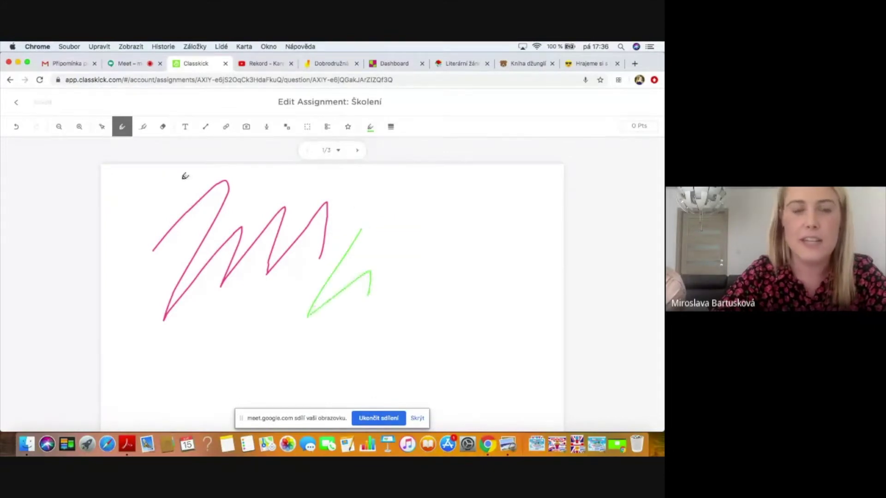
Step: Draw a yellow zigzag with the highlighter over and beside the green stroke
click(143, 126)
mouse_move(352, 199)
mouse_down()
mouse_move(416, 193)
mouse_move(452, 213)
mouse_up()
drag(434, 266, 454, 298)
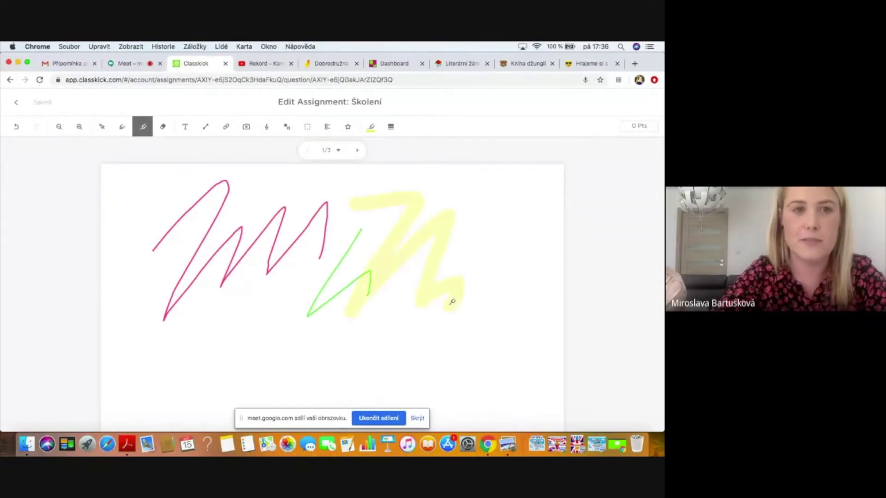
Step: Erase all the pen and highlighter strokes from the slide with the eraser
click(165, 130)
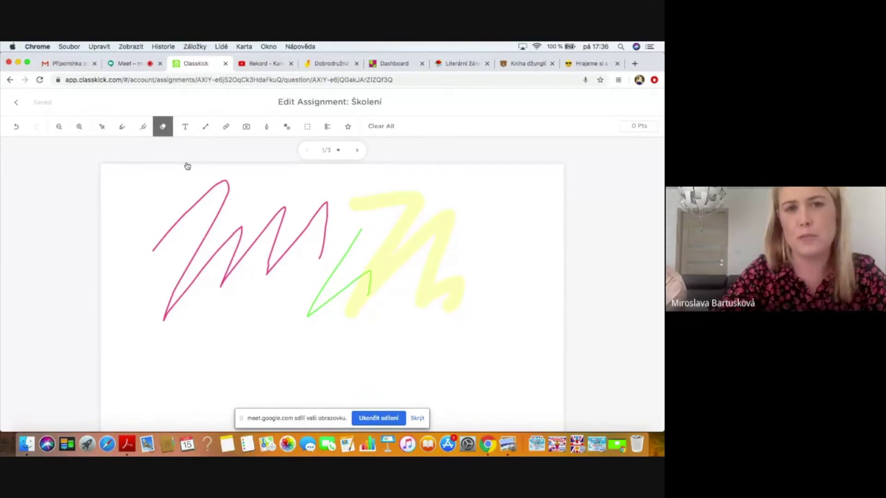
mouse_move(165, 198)
mouse_down()
mouse_move(277, 241)
mouse_move(445, 270)
mouse_up()
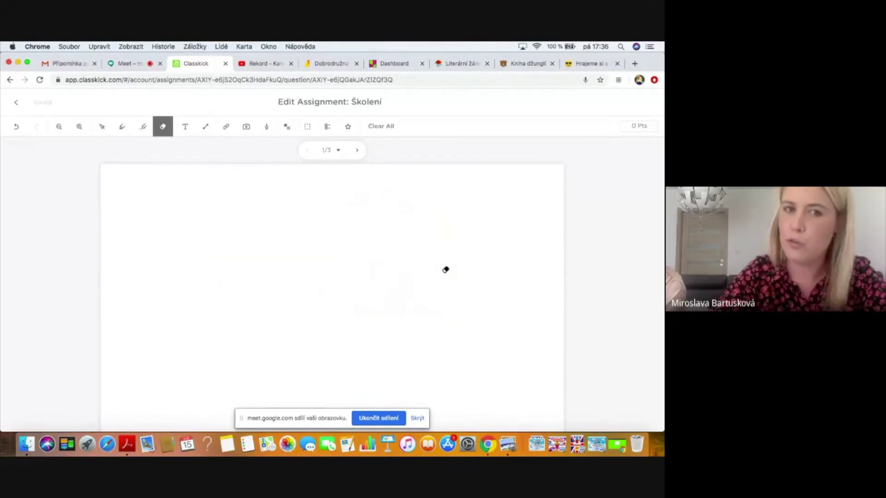
Step: Add a wide text box near the top of the slide containing the text "vnbvubusbvusbvusbsv"
click(185, 127)
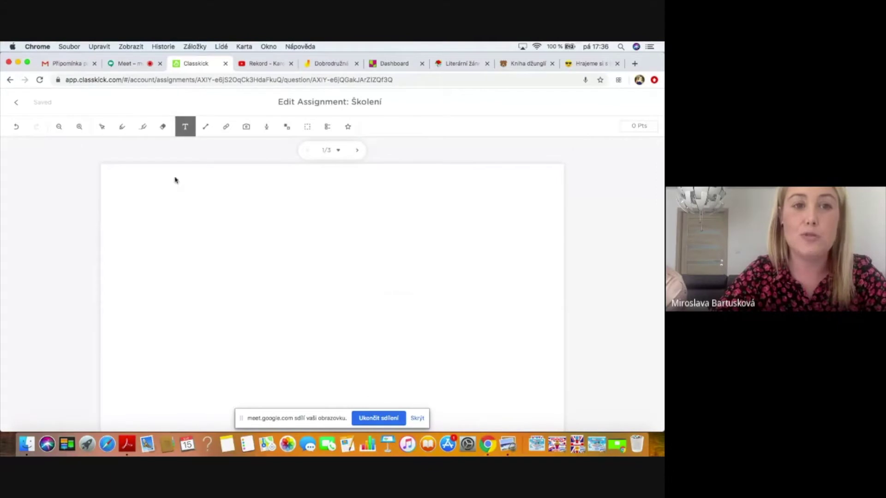
drag(128, 193, 462, 214)
text(vnbvubusbvusbvusbsv)
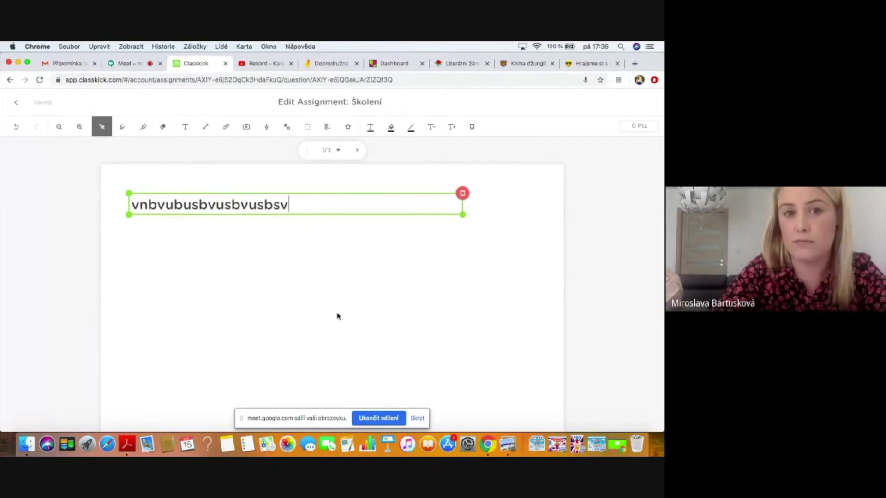
Step: Enlarge the font of the text "vnbvubusbvusbvusbsv" by a few increments
drag(289, 205, 127, 206)
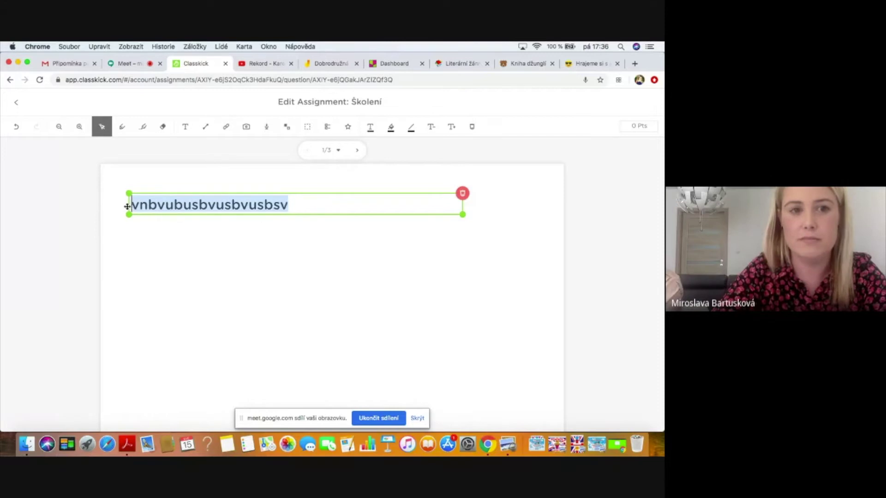
click(298, 208)
click(431, 127)
click(451, 130)
click(451, 129)
click(451, 129)
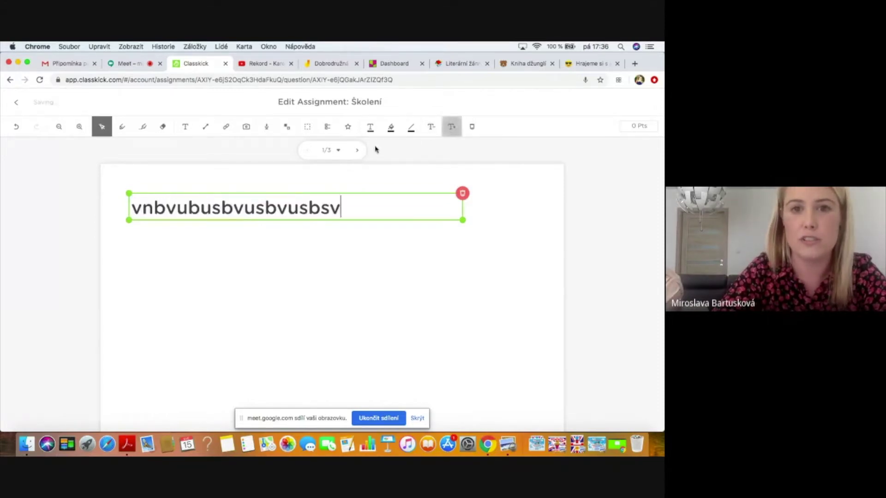
Step: Fill the background of the text box with orange, and clear the fill again
click(392, 128)
click(402, 147)
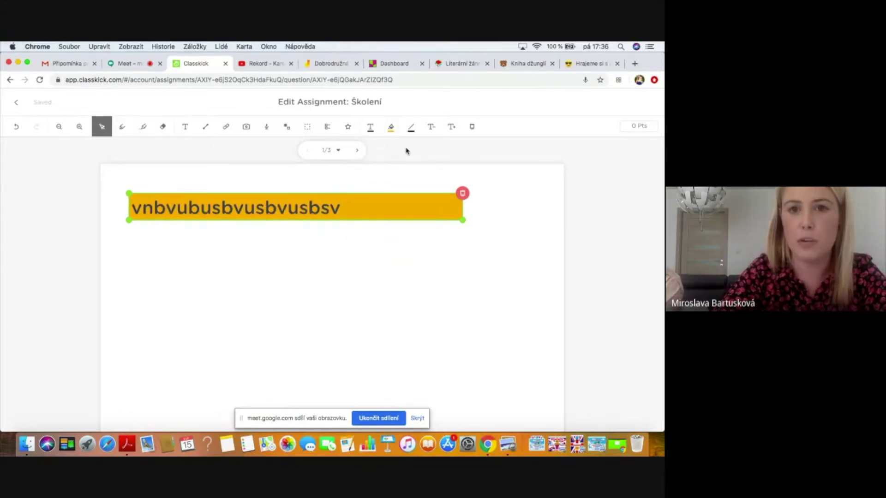
click(391, 127)
click(399, 270)
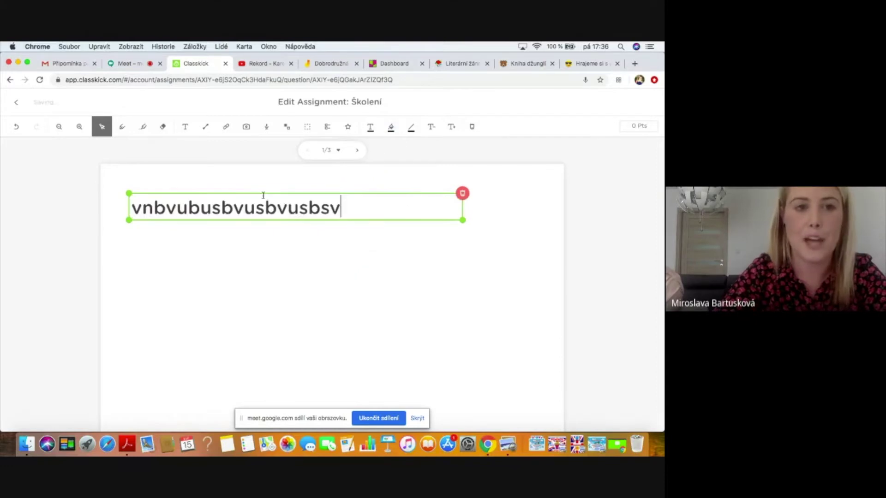
click(221, 169)
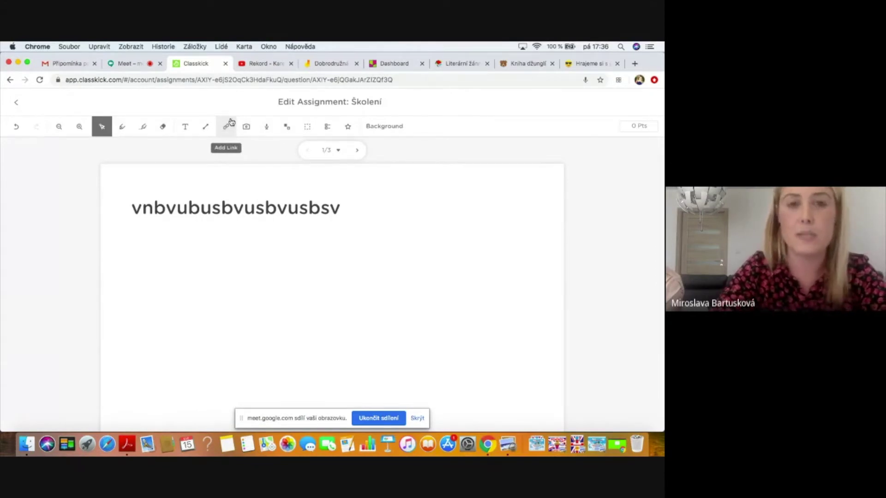
Step: Copy the web address of the "Rekord - Karel Čapek" YouTube video and return to the assignment
click(267, 65)
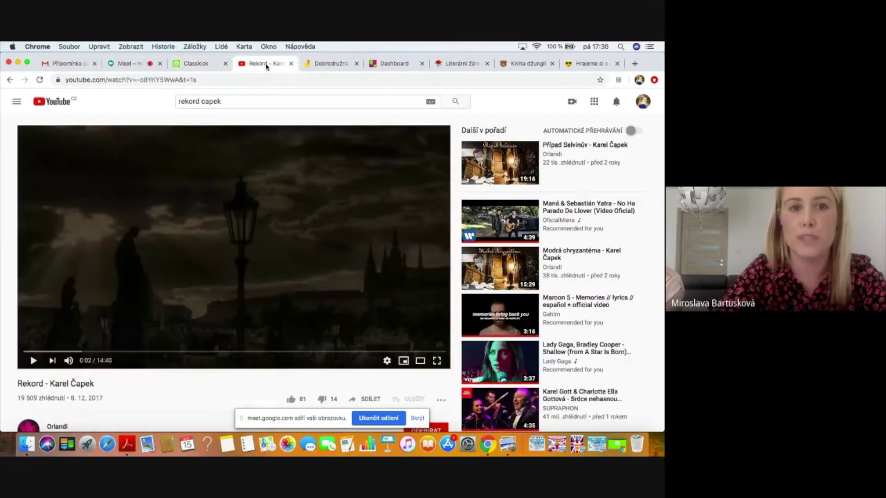
click(172, 82)
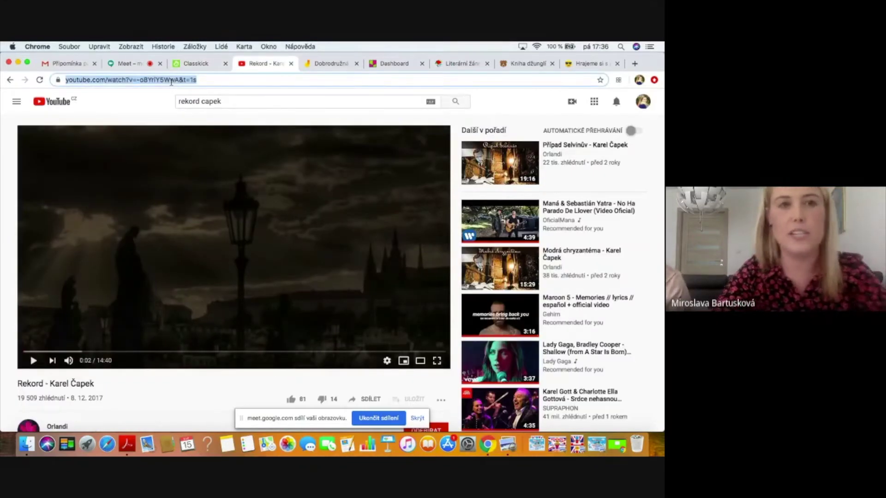
click(199, 64)
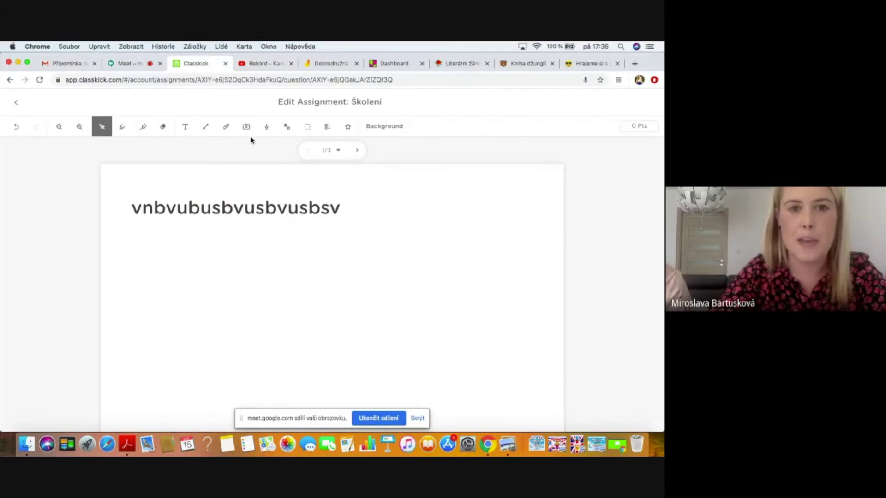
Step: Add a link titled "Rekord" to the copied YouTube video and place it below the slide's text
click(226, 131)
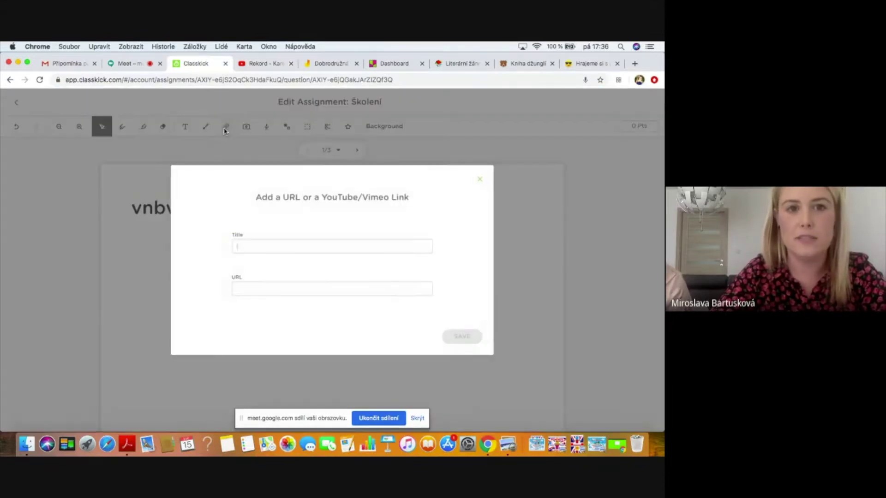
text(Rekor)
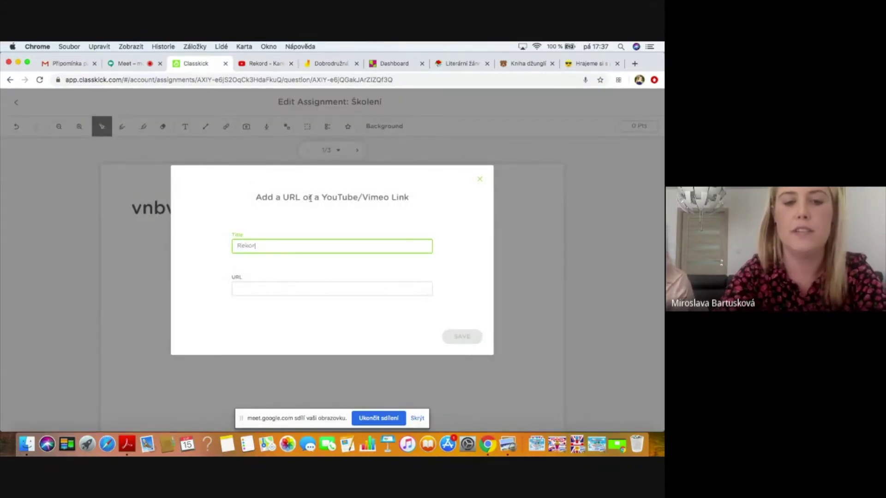
text(d)
click(304, 289)
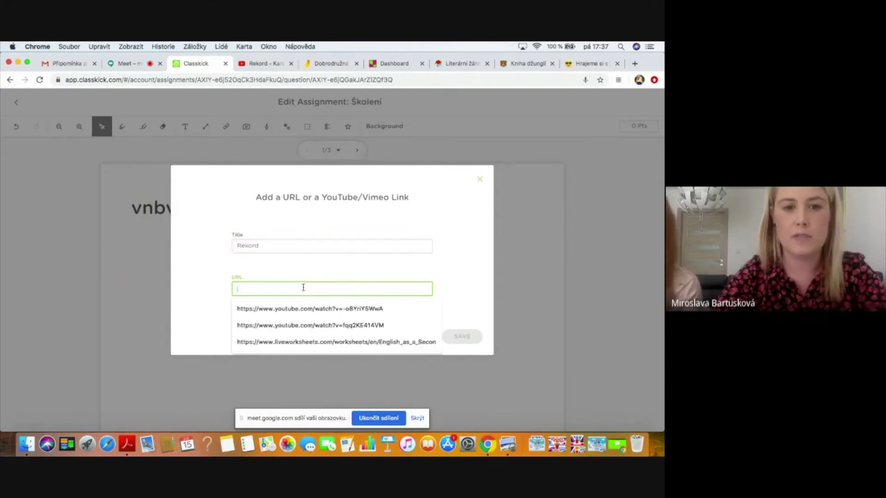
text(https://www.youtube.com/watch?v=-o8YriY5WwA&t=1s)
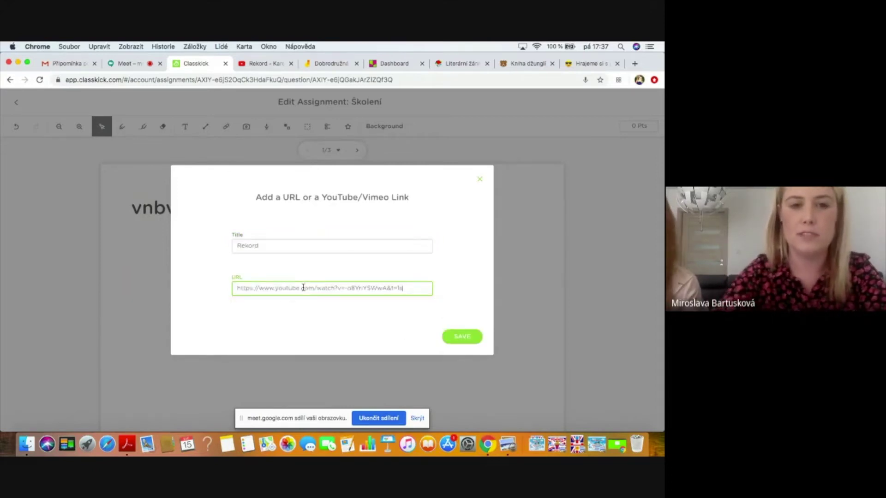
click(460, 336)
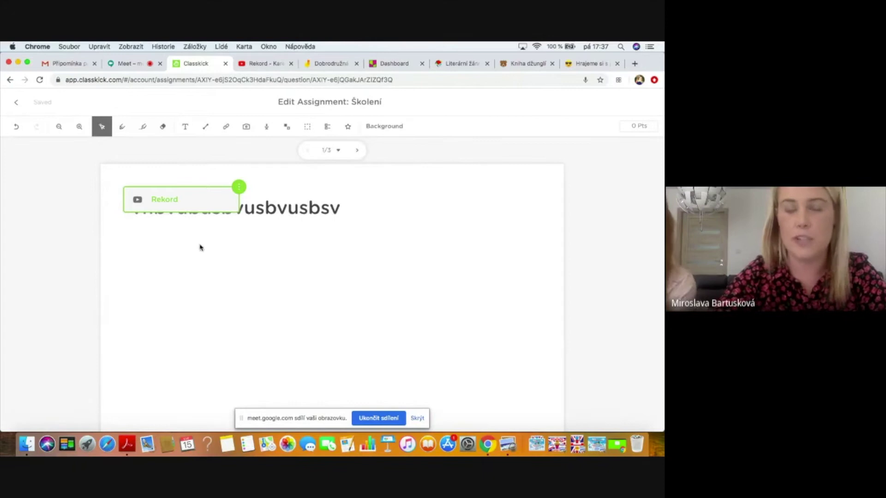
drag(182, 210, 180, 256)
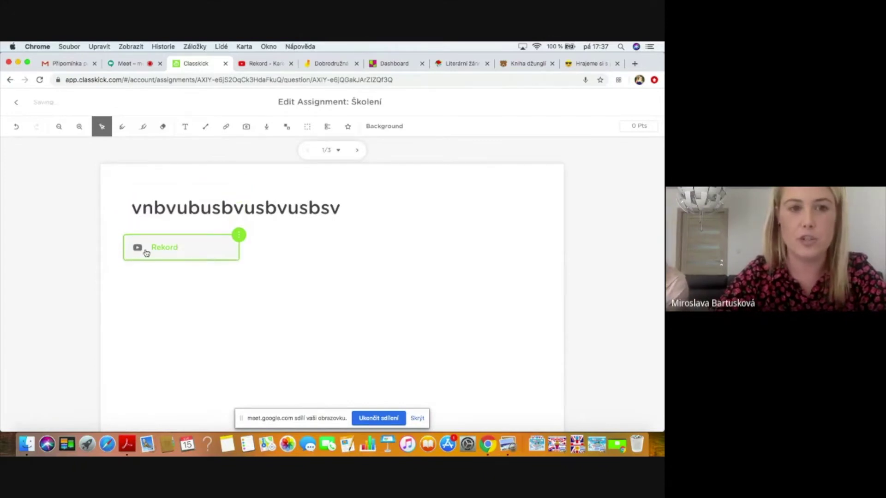
Step: Preview the video from the "Rekord" link, and delete the link from the slide
click(146, 252)
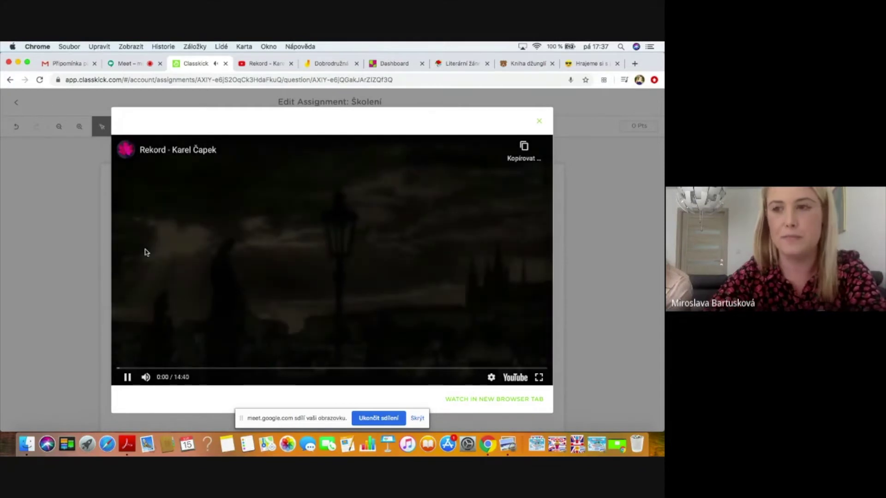
key(Escape)
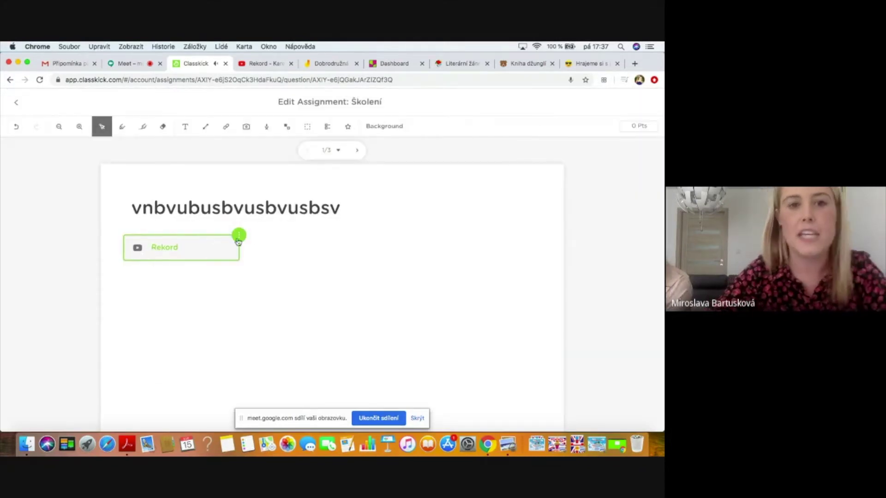
click(239, 237)
click(296, 267)
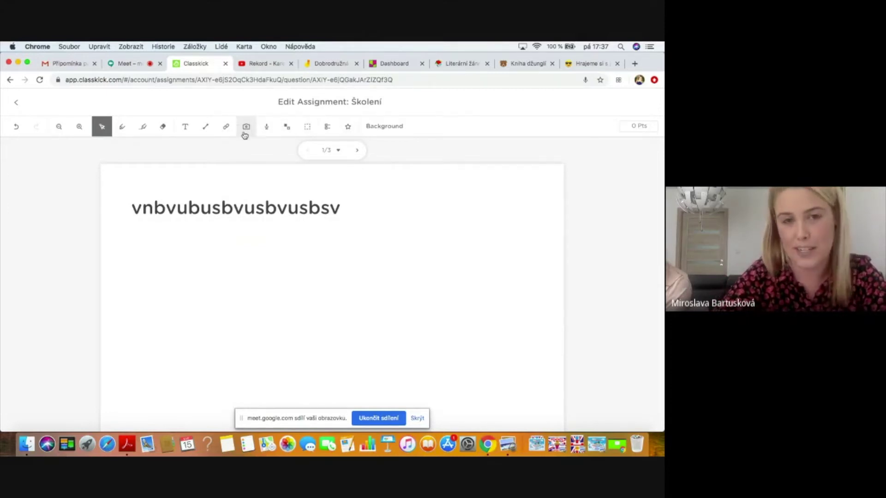
Step: View the audio recording options and the dialog for adding images that students can move and rotate
click(268, 128)
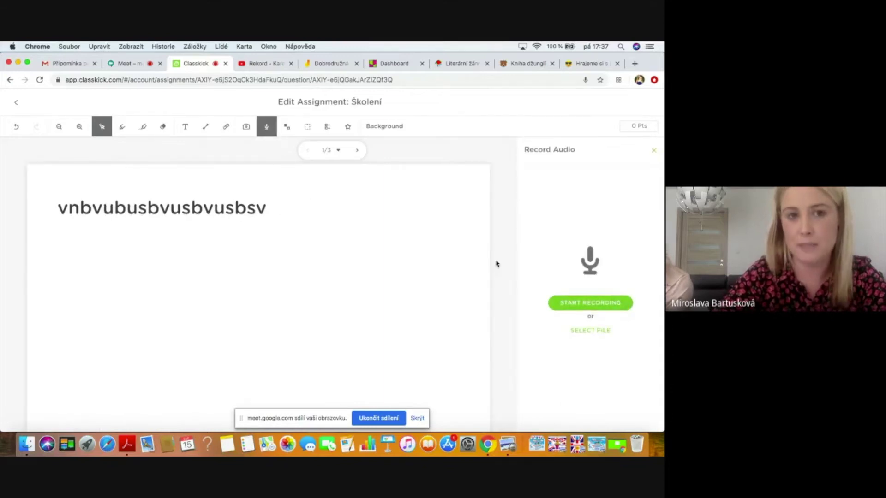
click(287, 129)
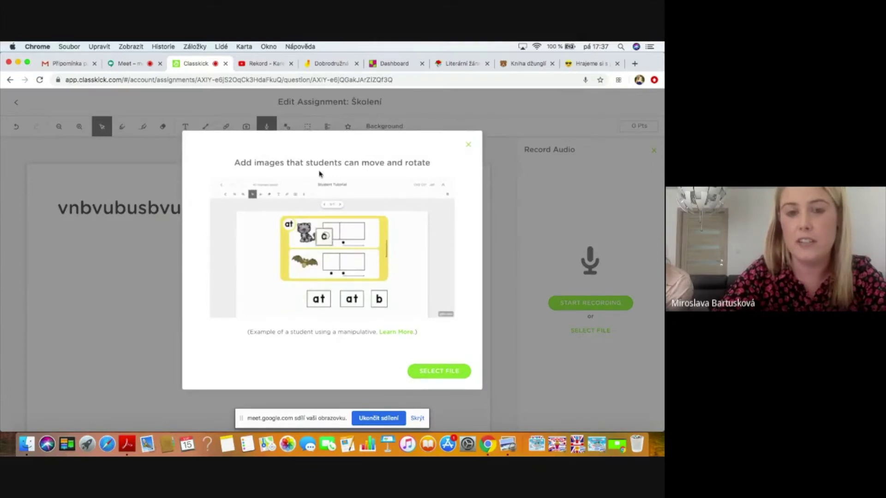
click(469, 144)
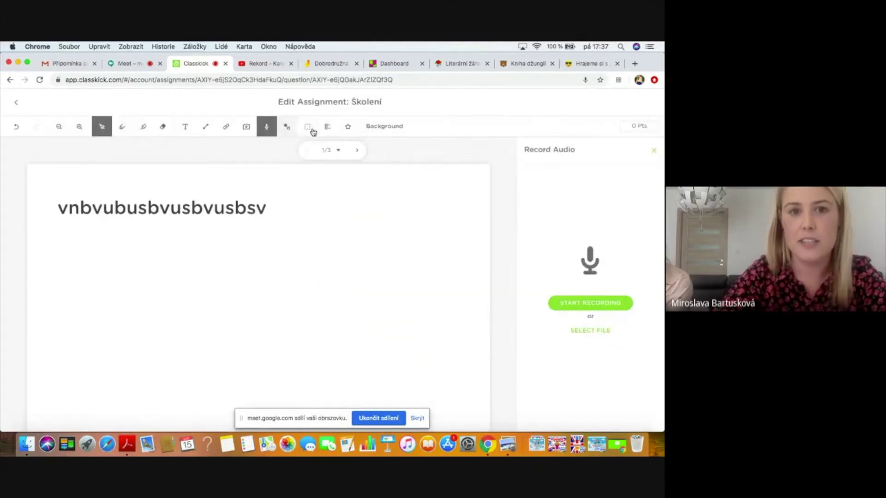
Step: Add the question "Jak se jmenuješ?" below the existing text and place a fill-in-the-blank box beside it
click(185, 126)
click(70, 236)
text(J)
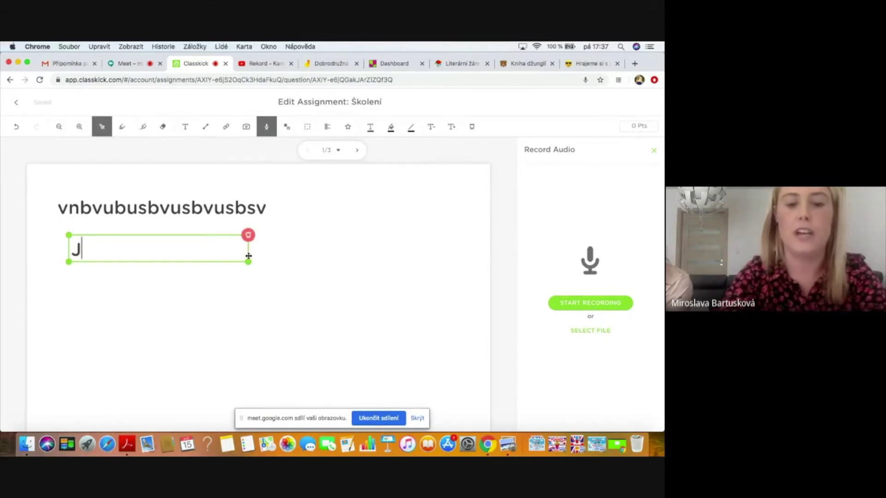
text(ak se jmenuješ?)
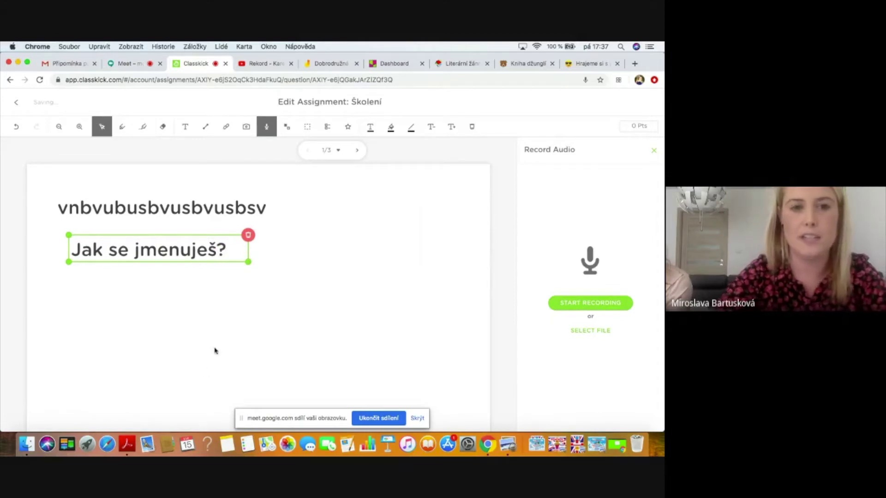
click(215, 351)
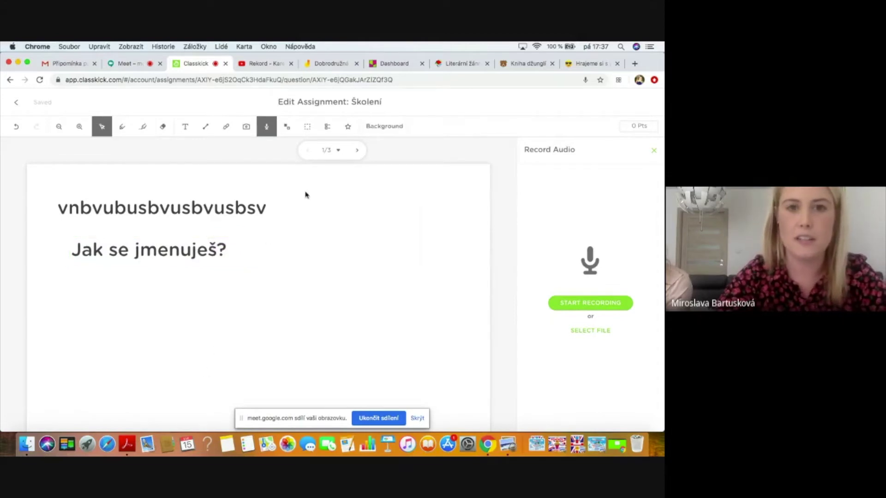
click(307, 127)
drag(320, 237, 546, 268)
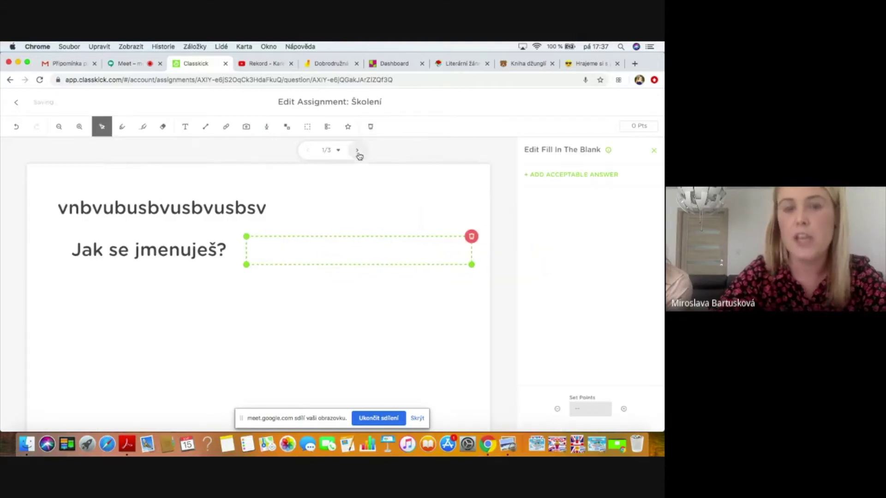
Step: Start a new multiple-choice question and write two first names as options a) and b) beneath "Jak se jmenuješ?"
click(328, 125)
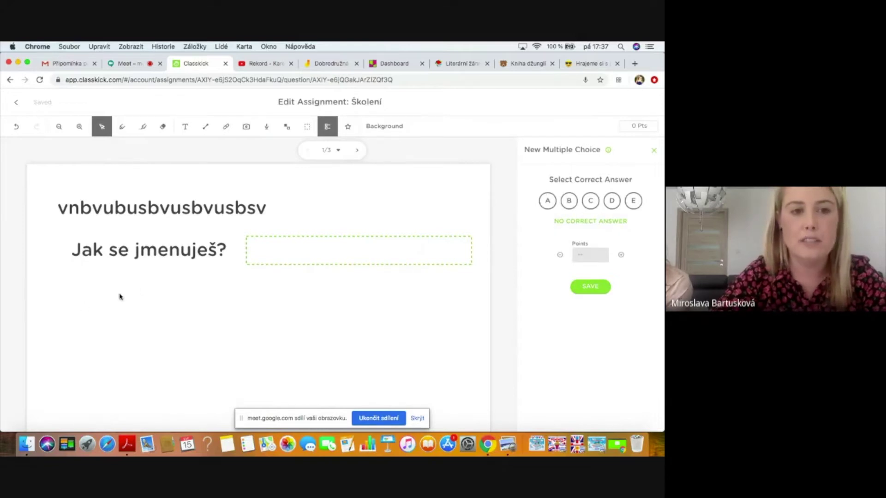
click(221, 253)
click(221, 253)
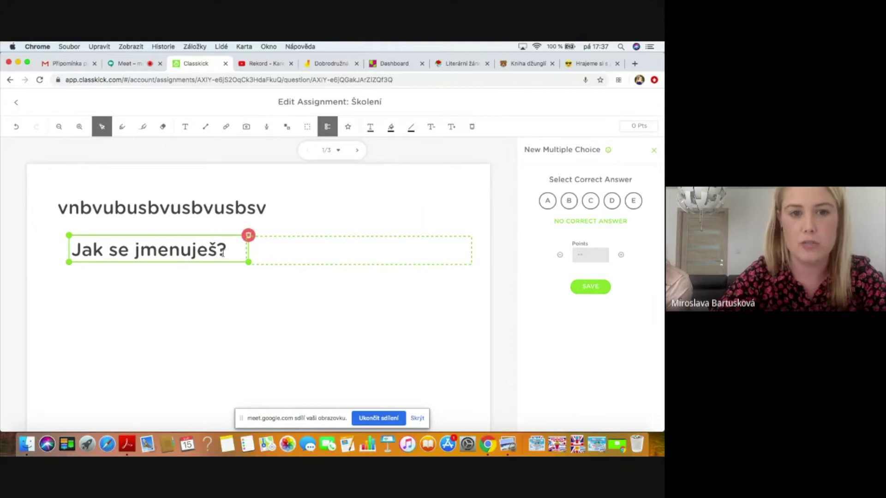
key(Return)
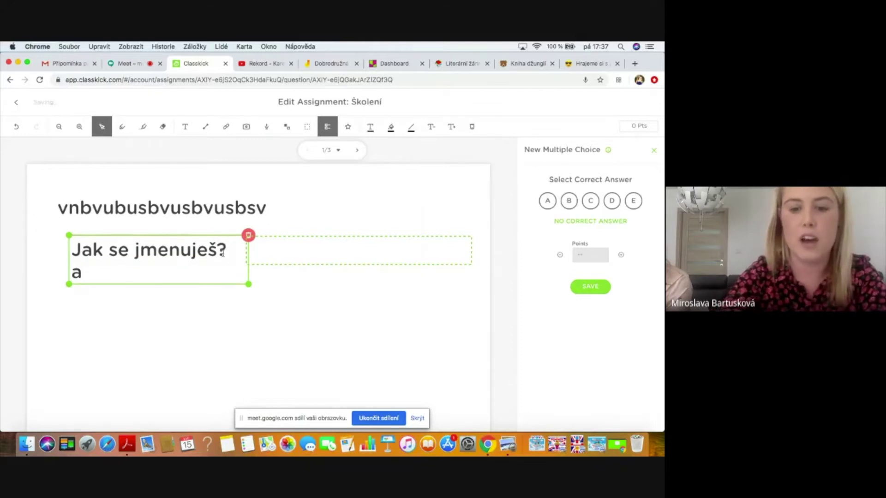
text(a)Mirka)
key(Return)
text(b()
key(BackSpace)
text()Natk)
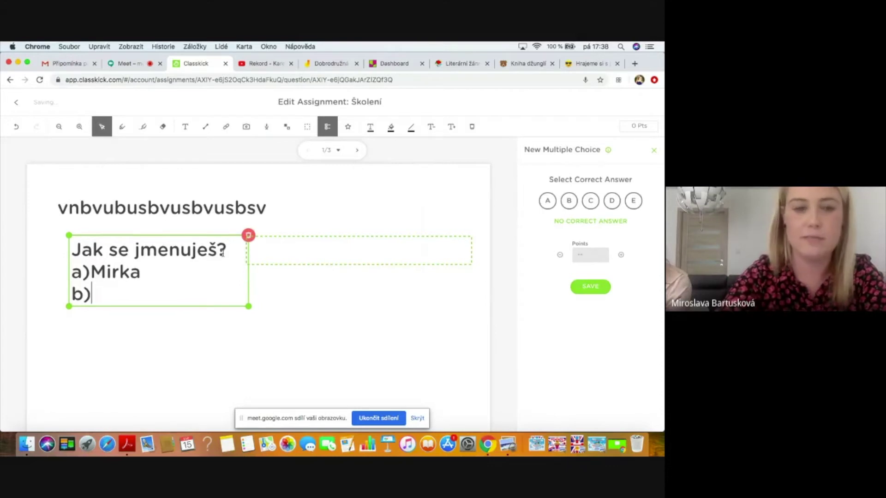
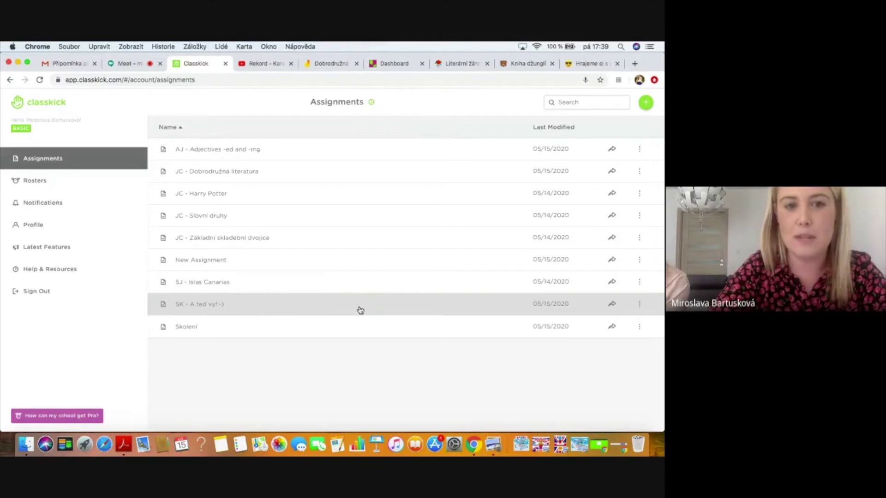
Step: Open the "ŠK - A teď vy!:-)" assignment and look through its slides
click(361, 311)
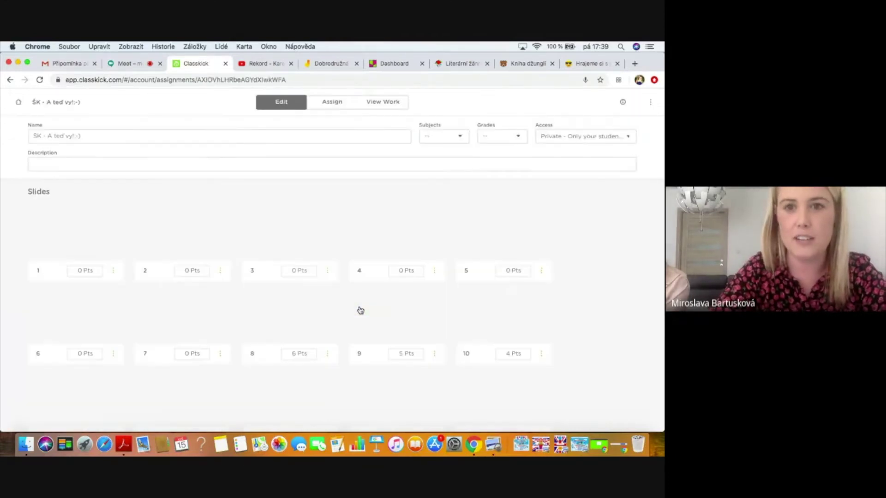
scroll(571, 337, down, 5)
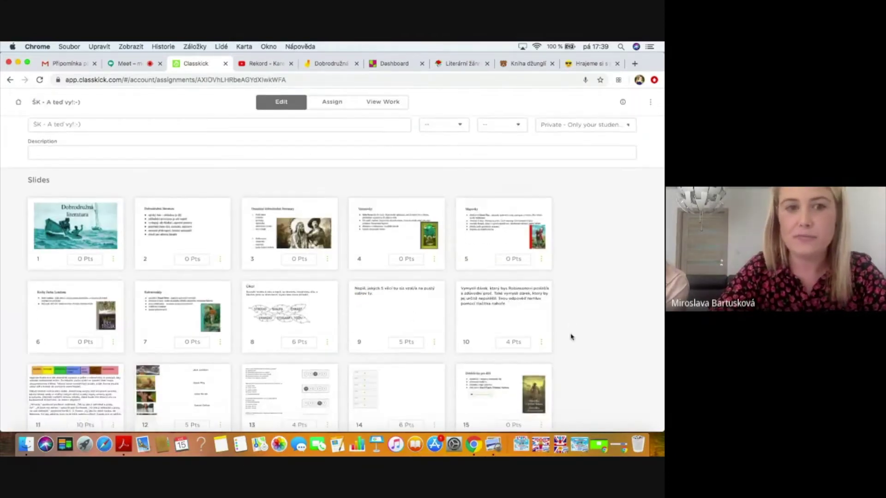
scroll(571, 337, up, 5)
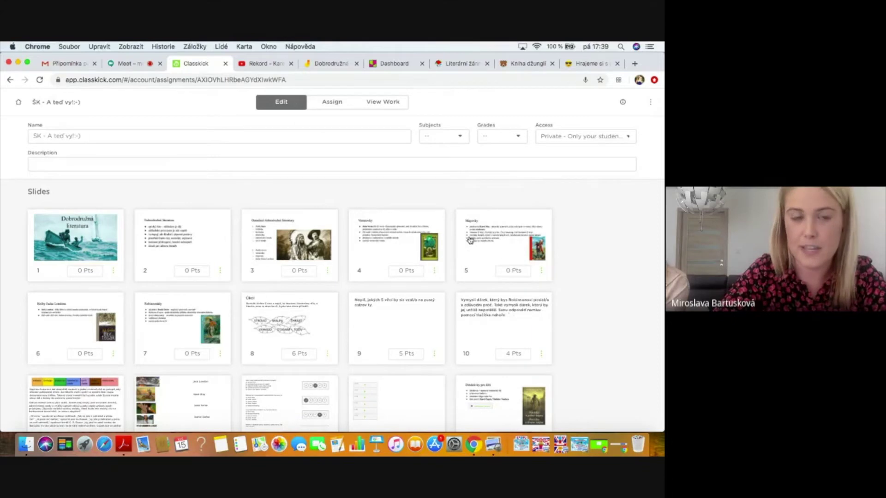
scroll(293, 300, down, 1)
scroll(293, 300, down, 3)
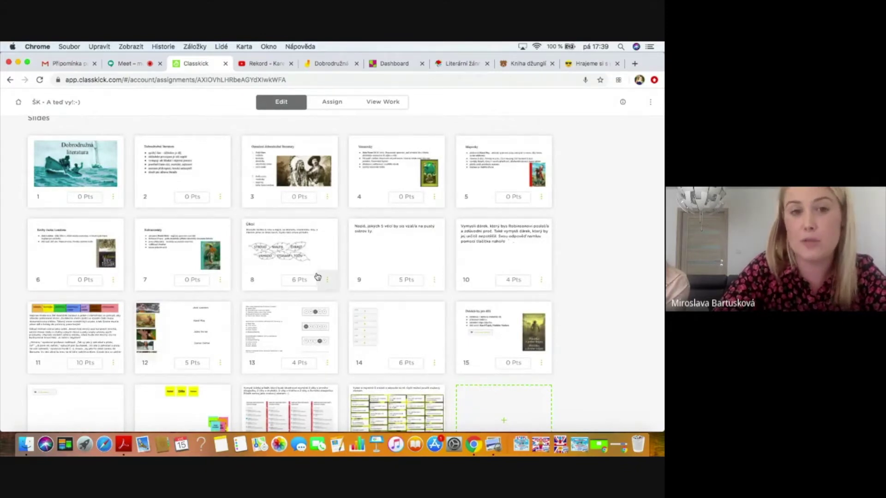
Step: Check the points fields of slides 8, 12 and 13, and view the audio recordings and stickers on slide 14
click(299, 280)
click(187, 362)
click(294, 364)
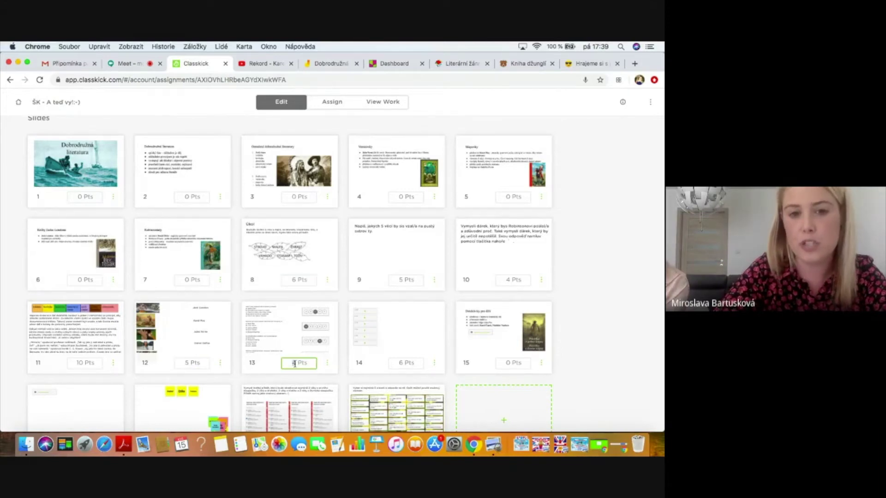
click(410, 341)
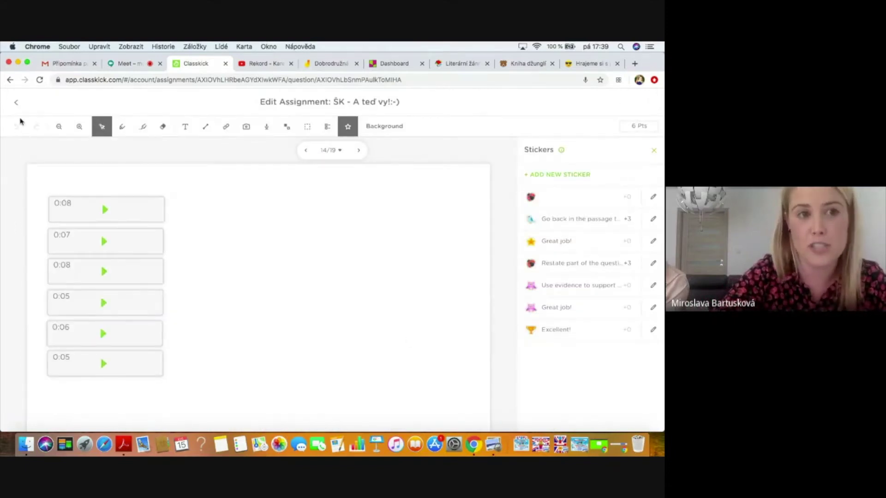
click(16, 104)
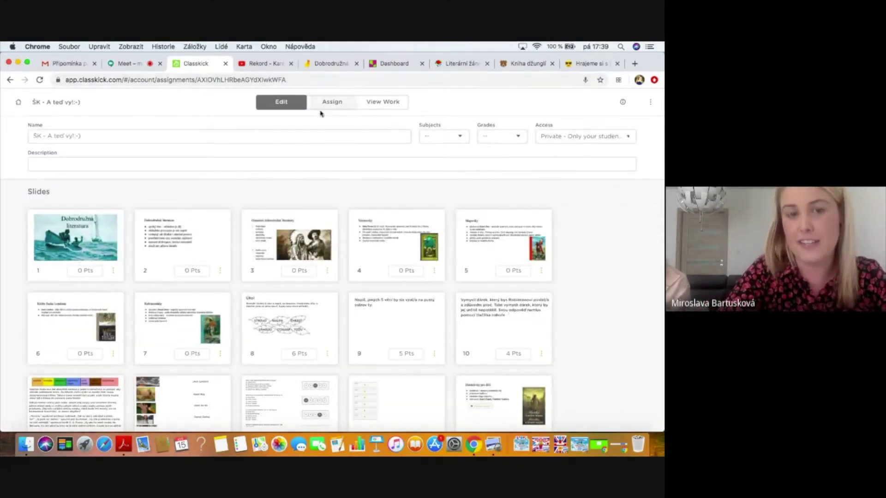
Step: Create a roster named "Šikovní studenti", assign it to the assignment, and open its class code sharing dialog
click(335, 103)
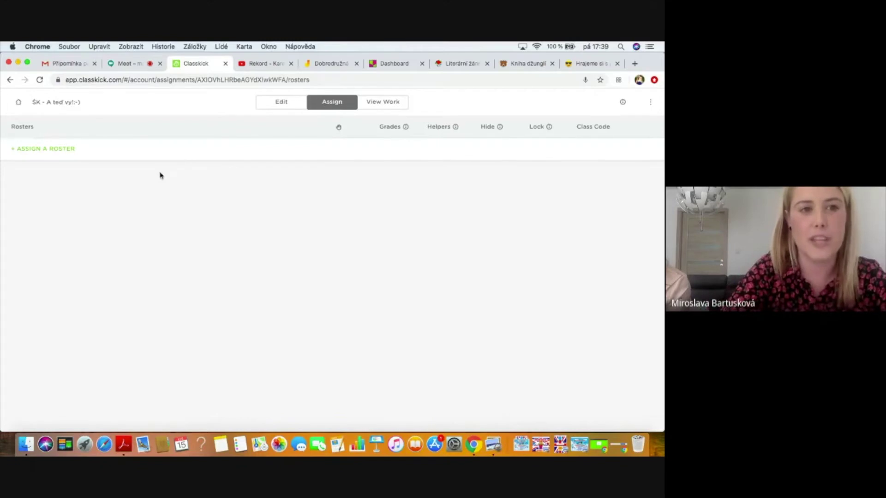
click(18, 150)
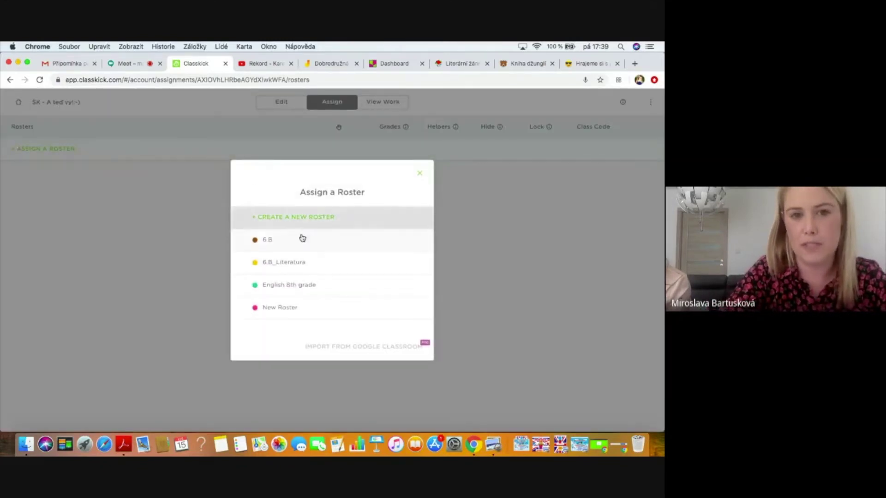
click(311, 223)
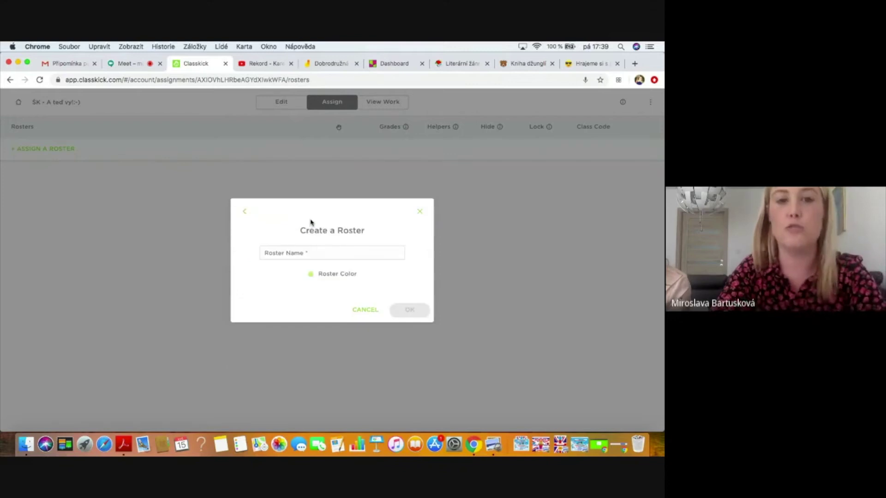
click(307, 255)
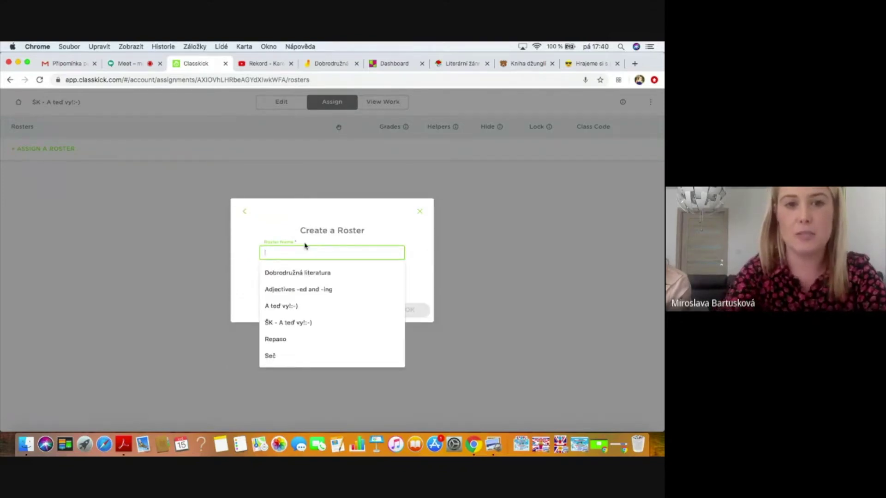
text(Šikovi)
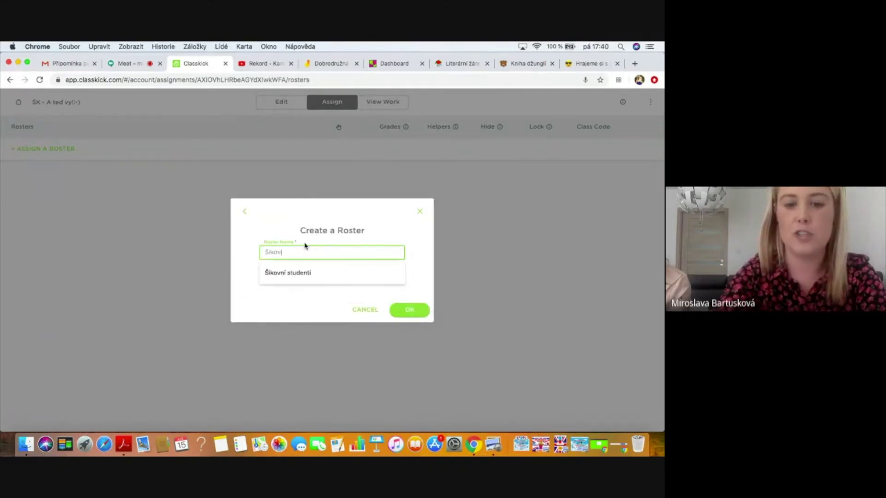
key(BackSpace)
key(BackSpace)
key(BackSpace)
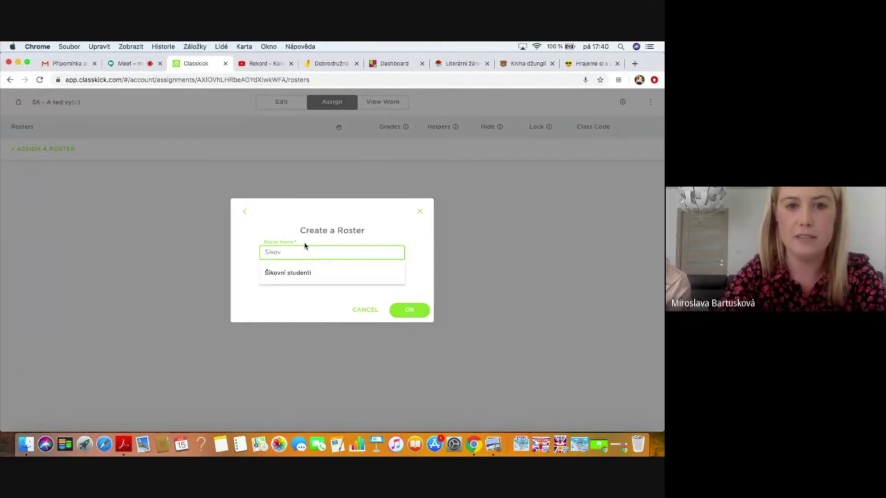
text(ní studenti)
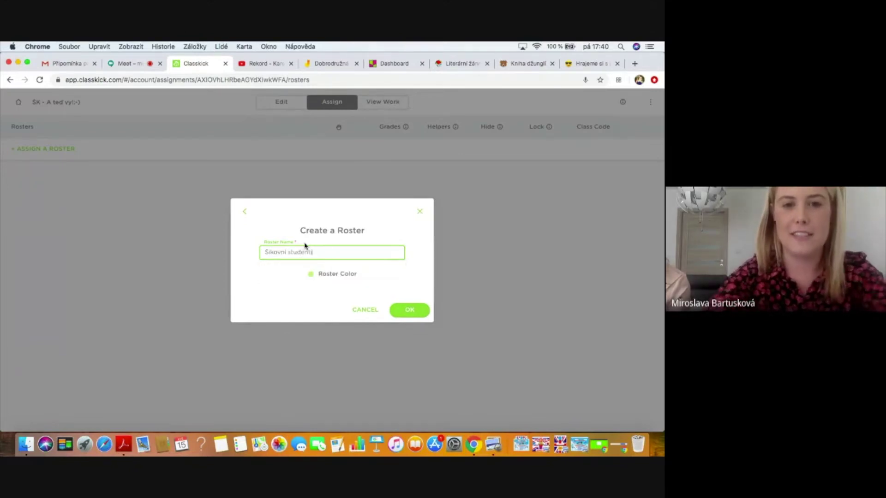
click(410, 310)
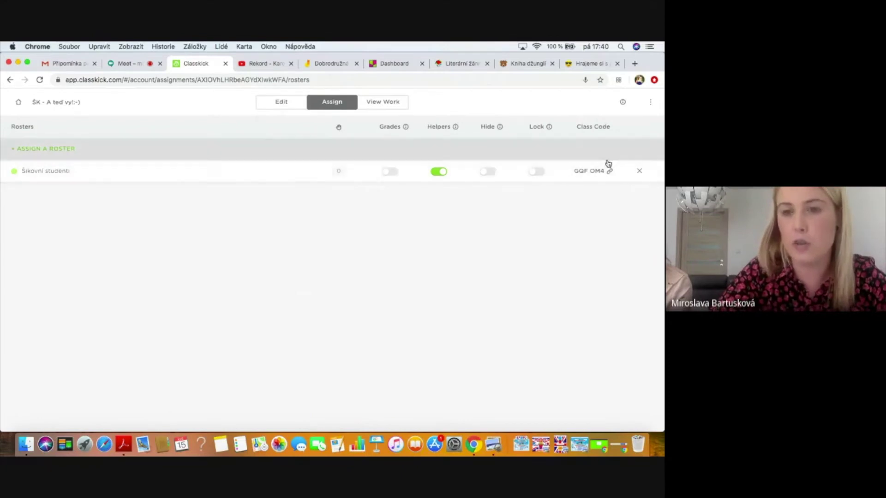
click(597, 173)
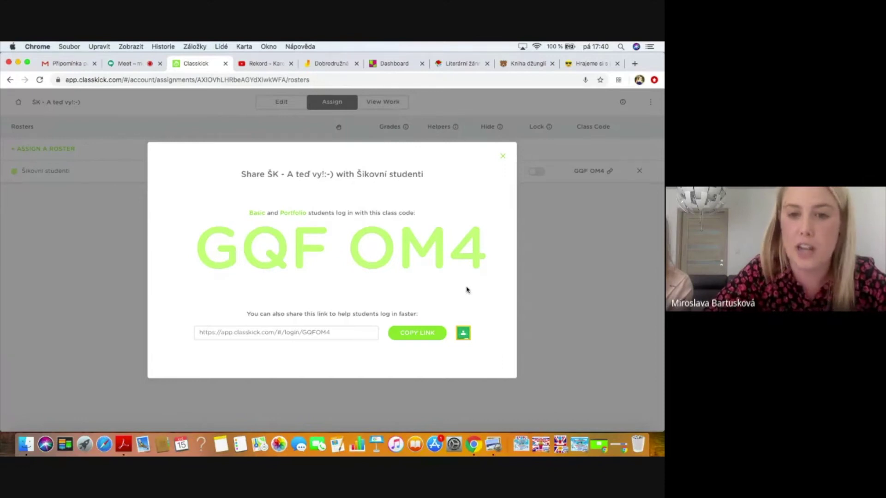
Step: Share the assignment to Google Classroom as a new task (Vytvořit úkol) for the course "Český jazyk" 6.ročník
click(464, 333)
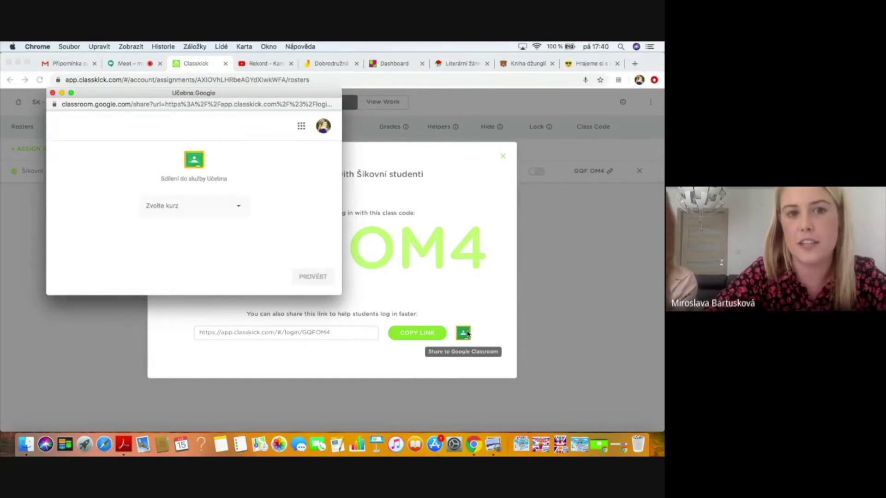
click(195, 206)
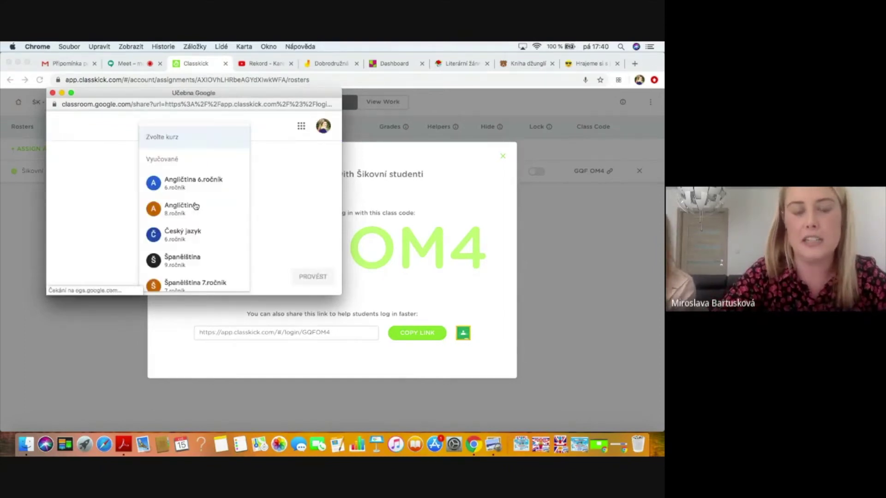
click(188, 232)
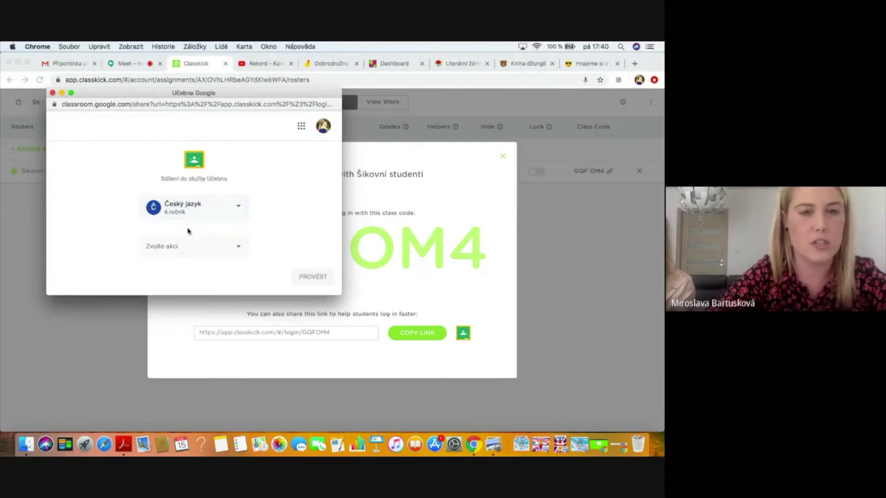
click(188, 251)
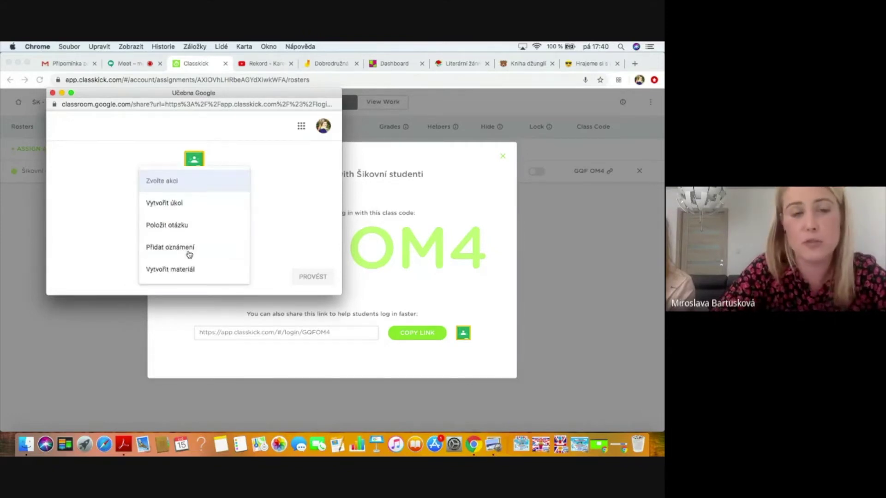
click(183, 206)
click(309, 273)
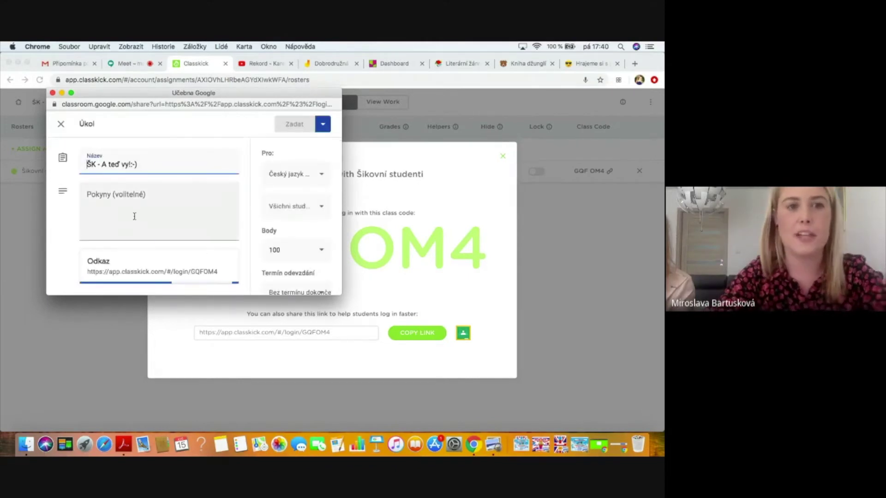
Step: Fill in the placeholder instructions "vjbdjbjdvbdv" for the Classroom task and close the draft without assigning it
click(134, 217)
text(vjbdjbjdvbdv)
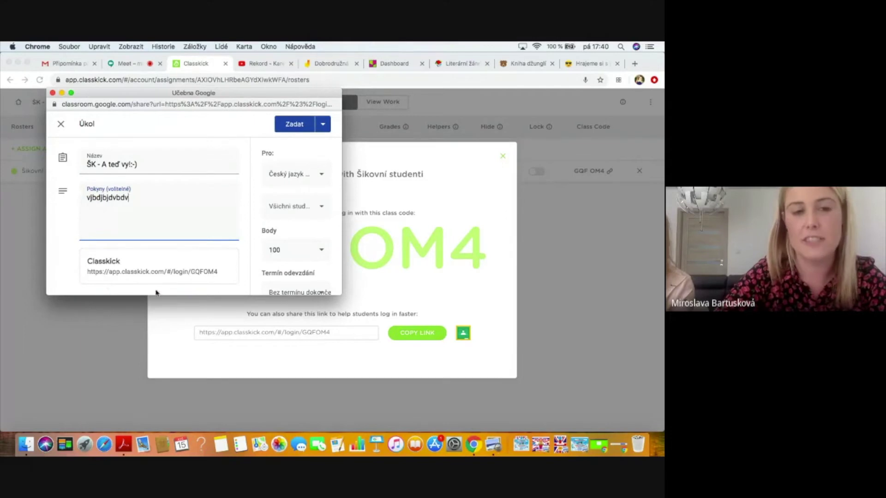
click(53, 93)
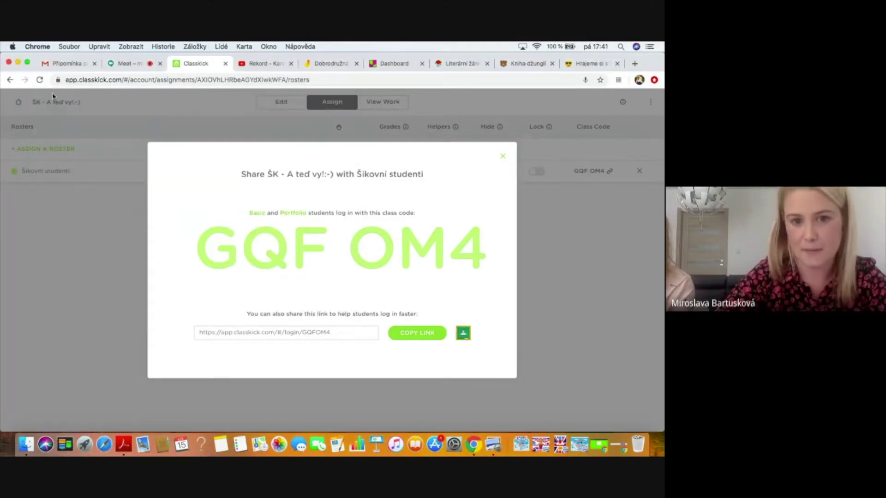
Step: Copy the student login link and post it in the chat of the Google Meet call
click(420, 339)
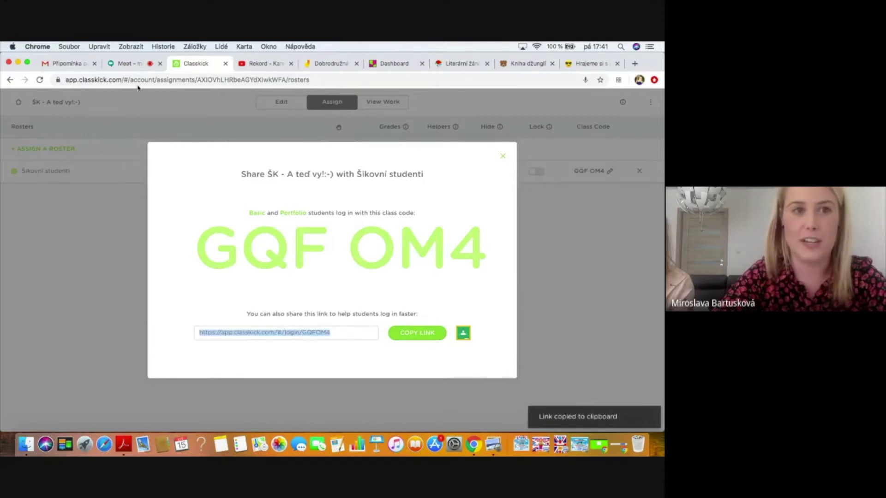
key(super+alt+Left)
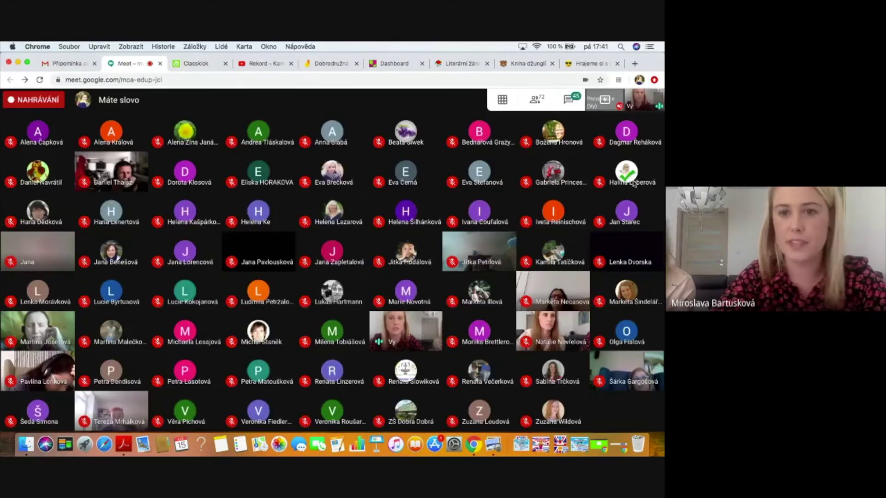
click(570, 104)
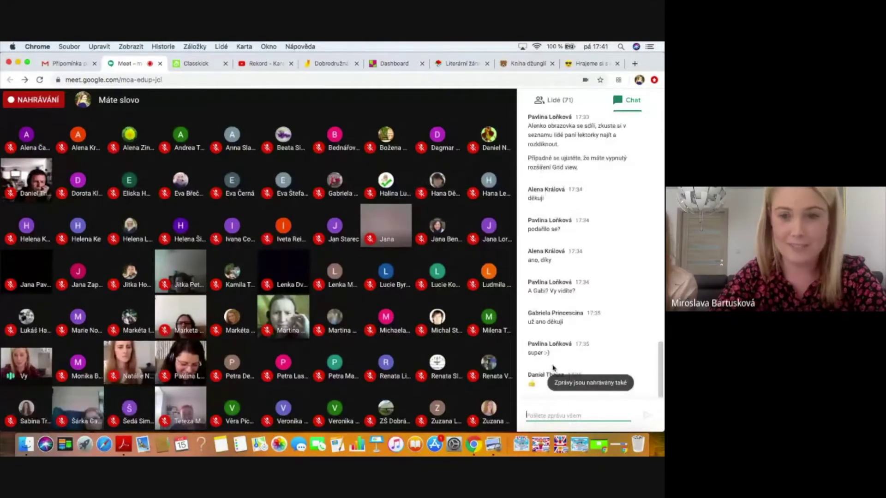
key(super+v)
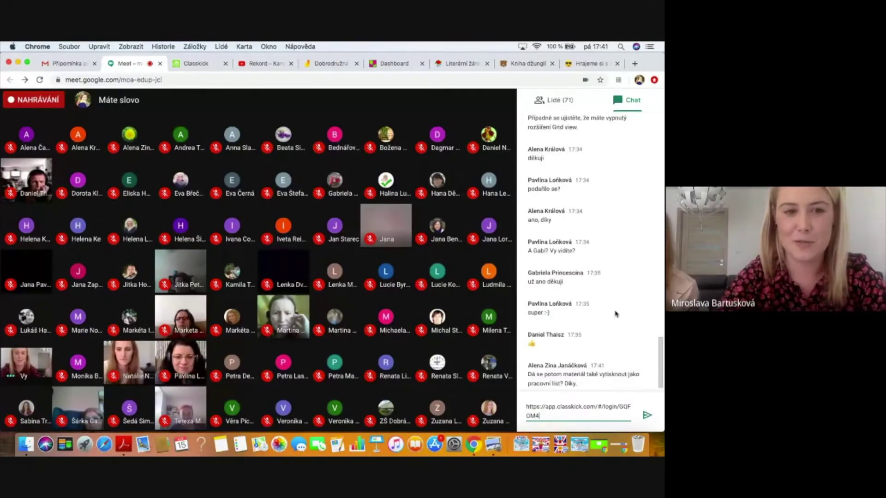
key(Return)
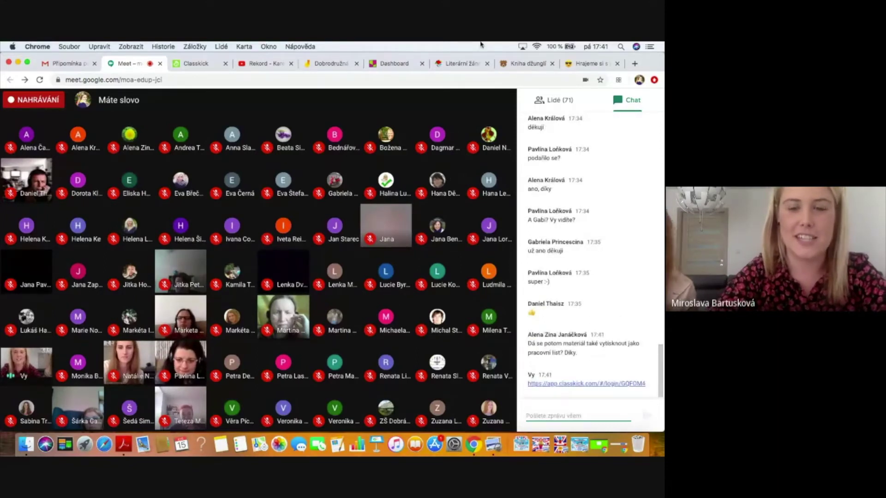
Step: Switch to Classkick to close the share dialog, and check the Google Meet chat before returning to the roster page
click(197, 64)
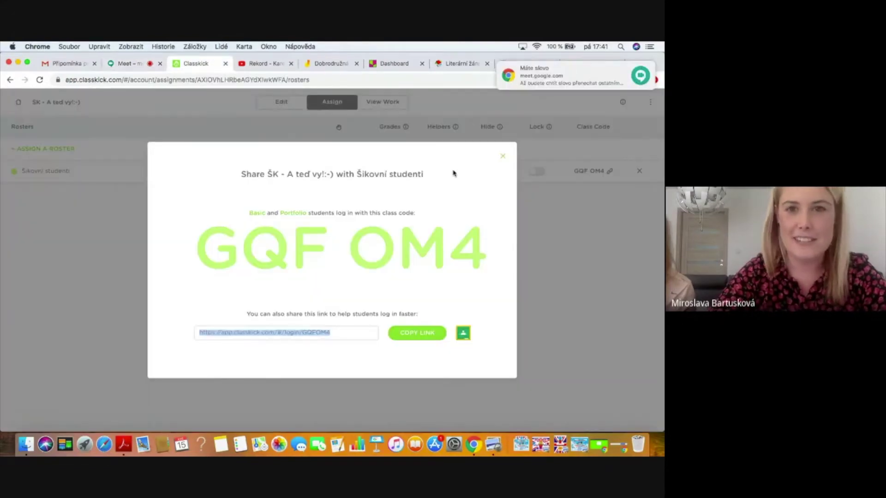
click(503, 156)
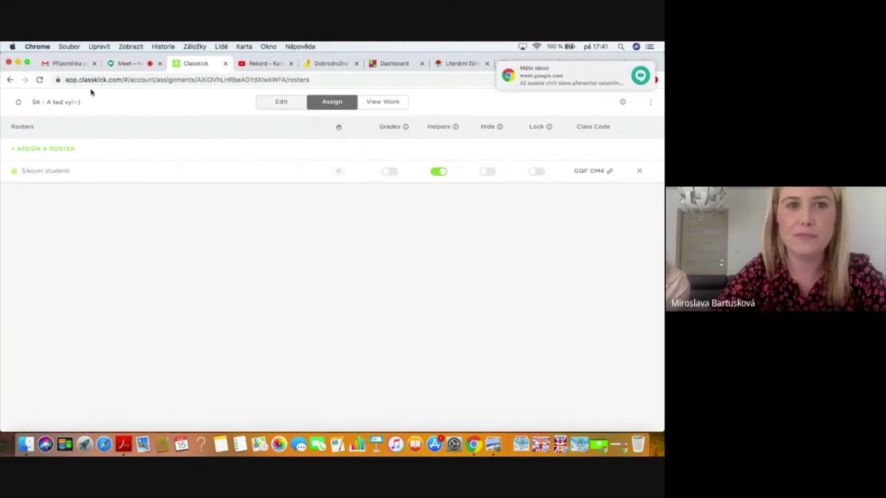
click(128, 65)
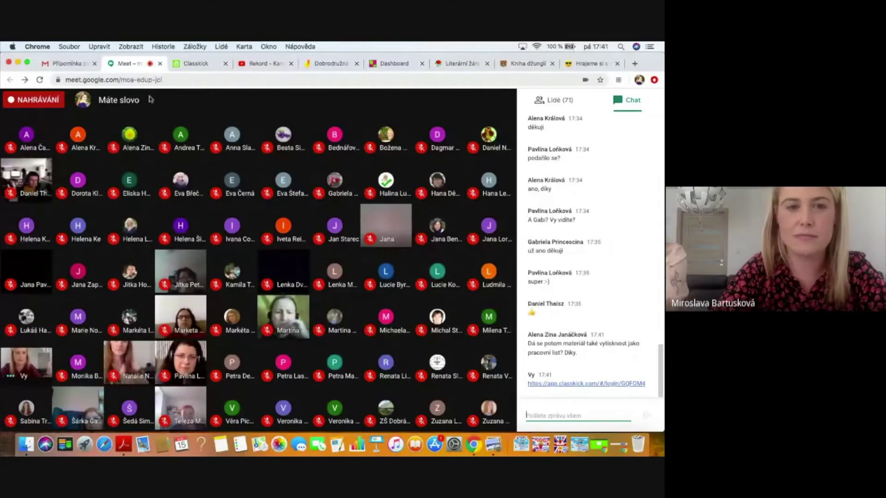
click(194, 64)
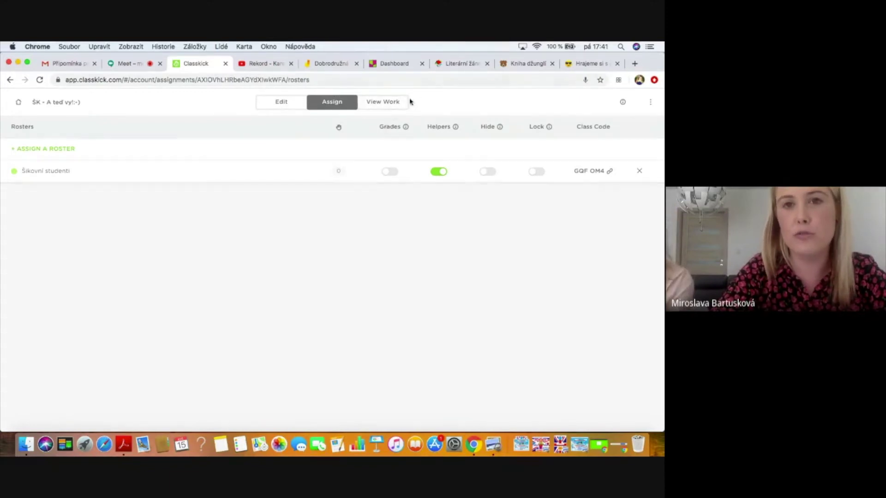
Step: Open the student work overview for "Šikovní studenti" and examine which slides each student is working on
click(383, 102)
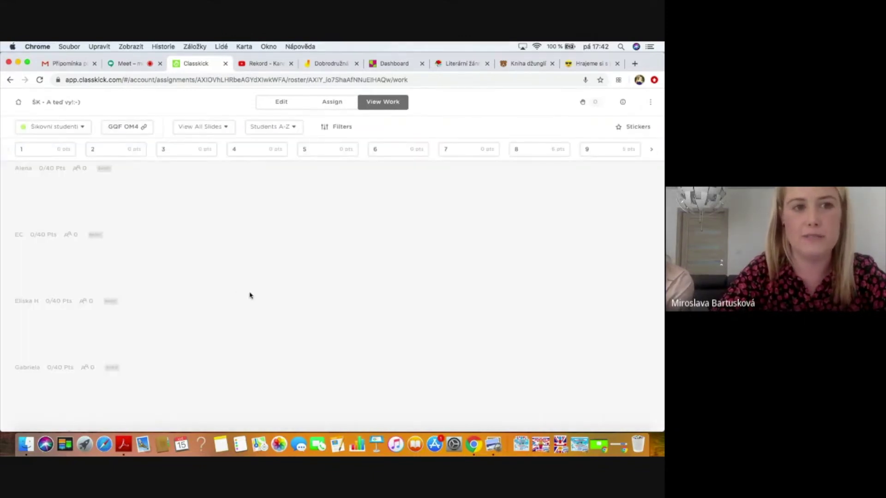
scroll(250, 296, down, 2)
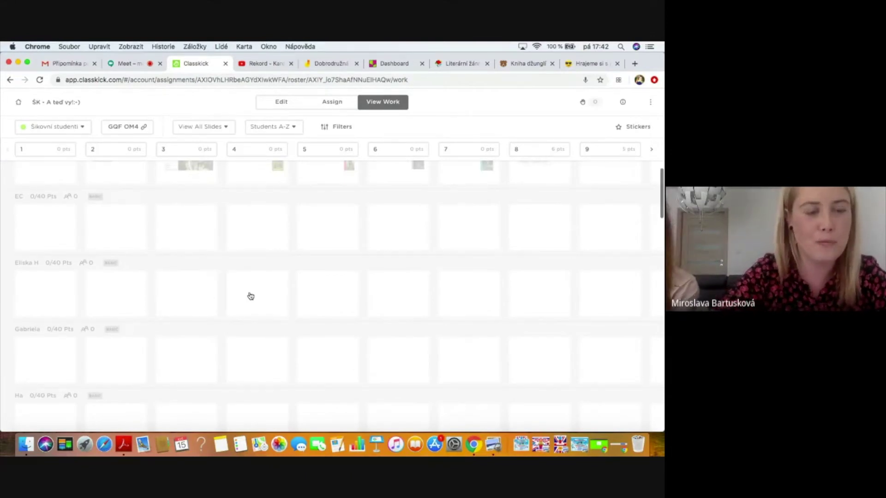
scroll(250, 296, up, 2)
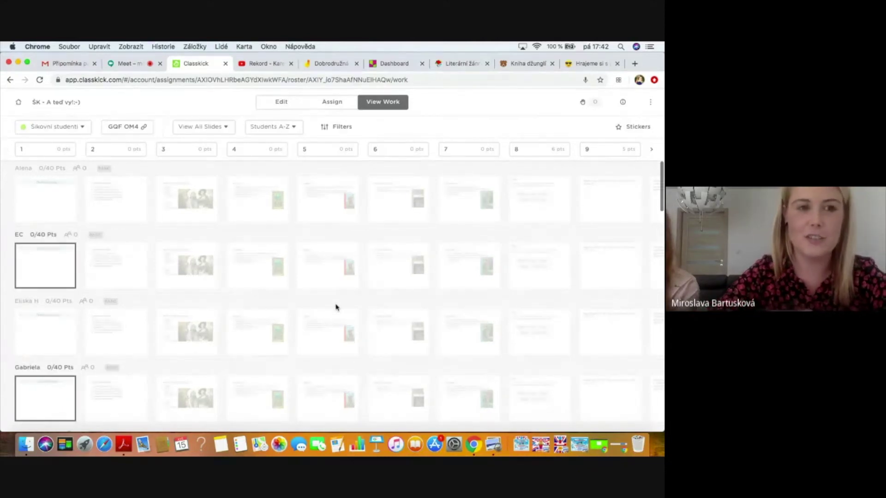
scroll(336, 308, down, 4)
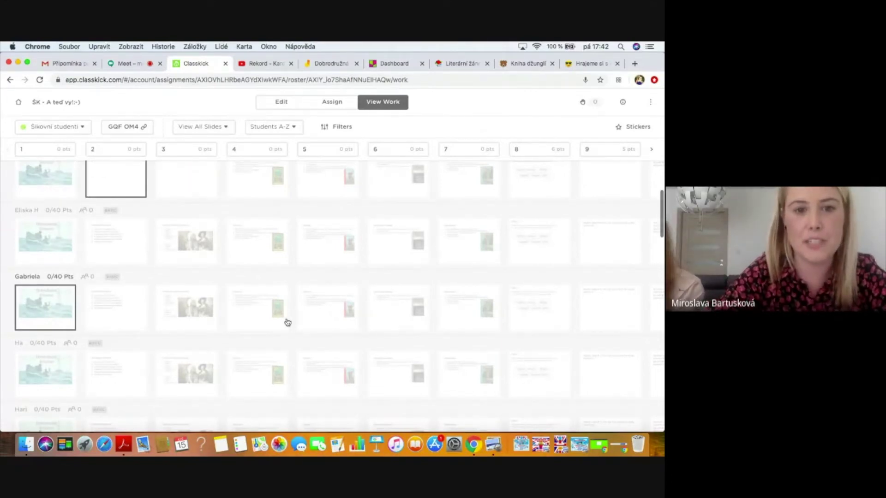
scroll(554, 251, down, 4)
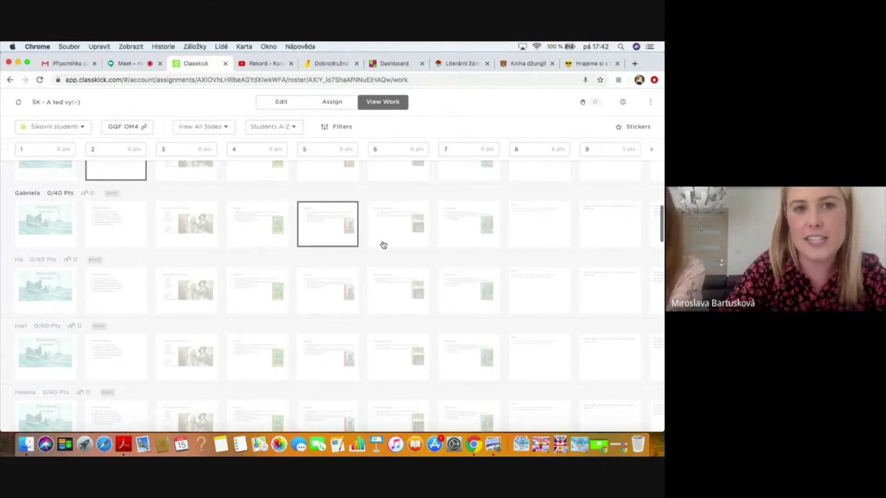
scroll(272, 226, up, 2)
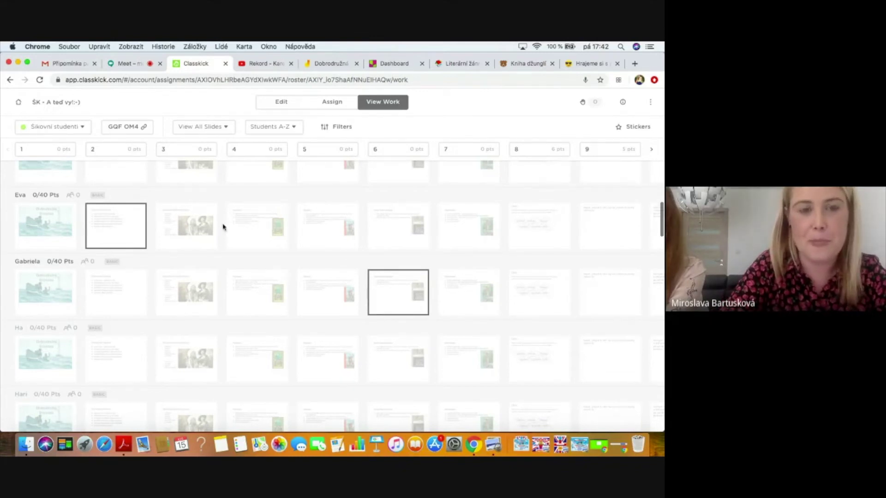
scroll(223, 227, up, 4)
scroll(220, 320, down, 7)
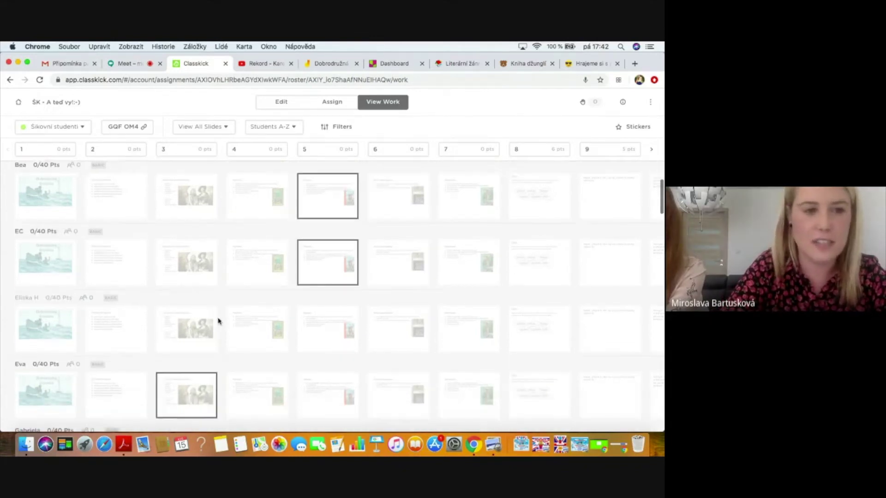
Step: Look through the student work overview, open slide 1 of a student further down the roster, and close the stickers list
scroll(219, 321, down, 1)
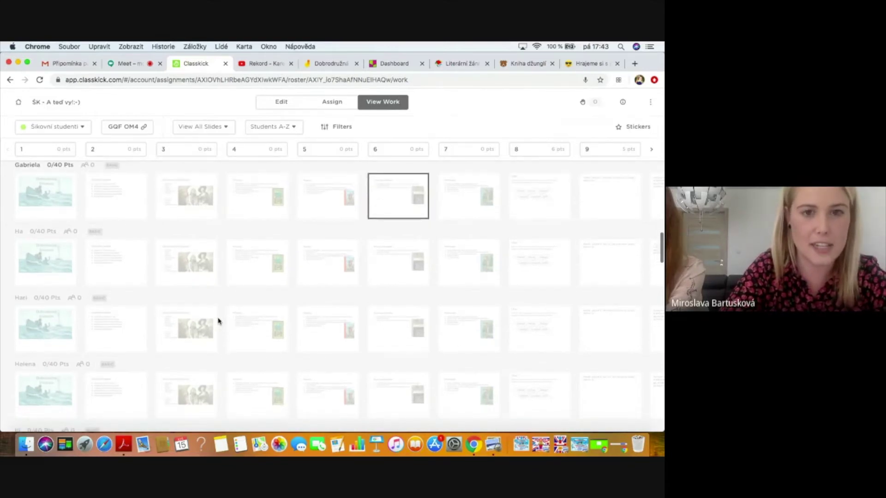
scroll(220, 321, down, 10)
scroll(275, 348, down, 8)
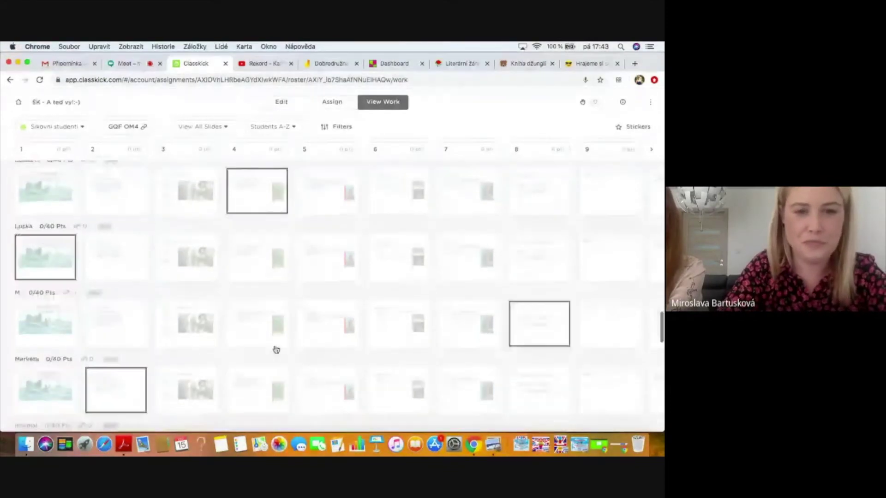
right_click(315, 358)
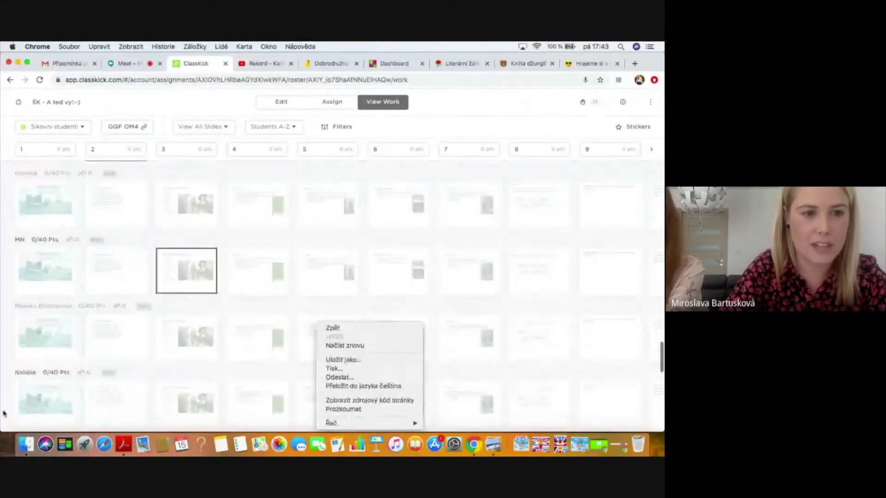
click(55, 401)
click(45, 401)
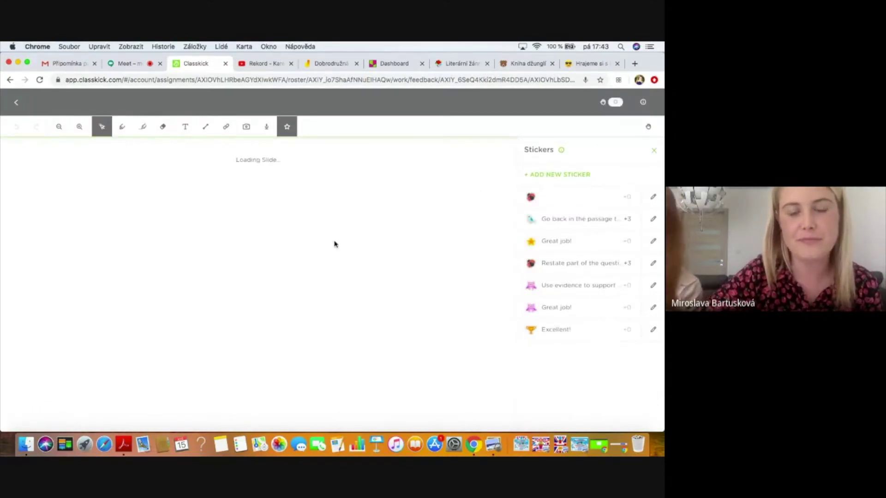
click(654, 151)
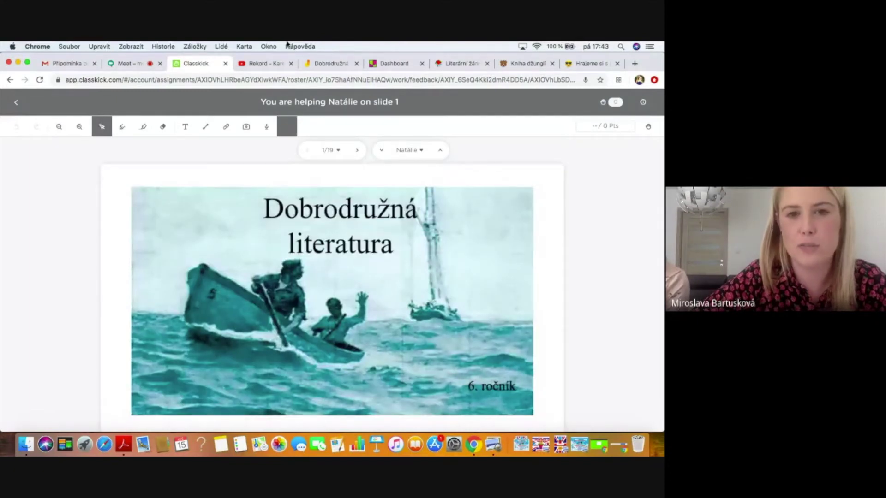
Step: Jump to slide 11 of the student's work, then examine the student's slides 12 and 13
click(338, 153)
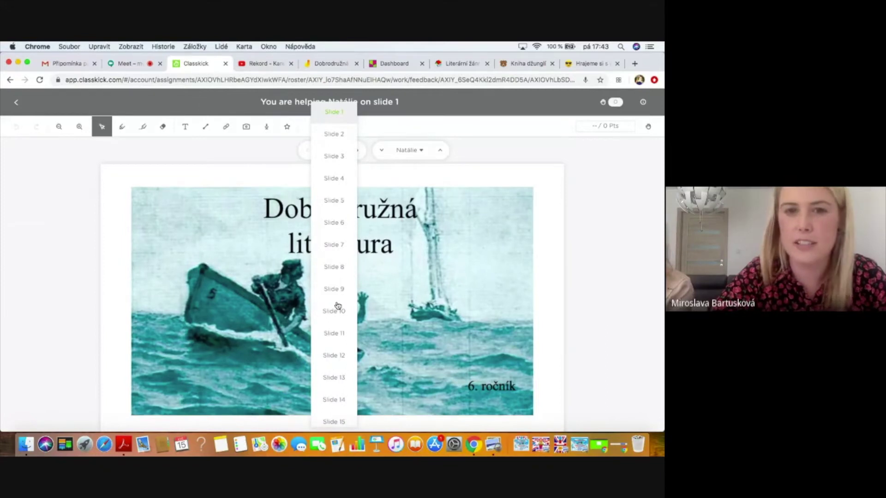
scroll(338, 309, down, 1)
click(339, 316)
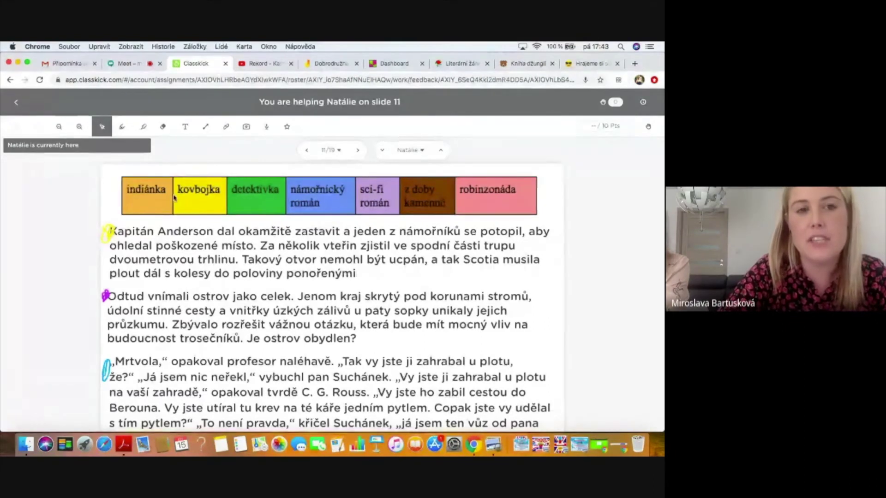
click(123, 131)
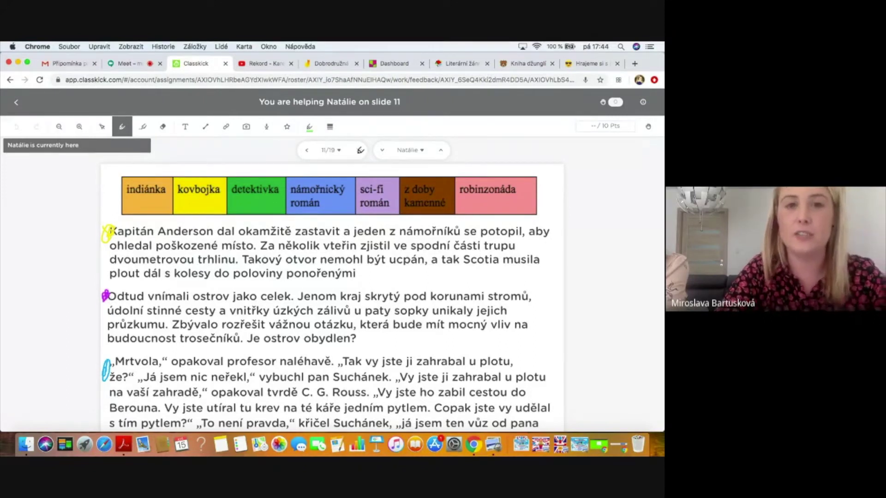
click(96, 133)
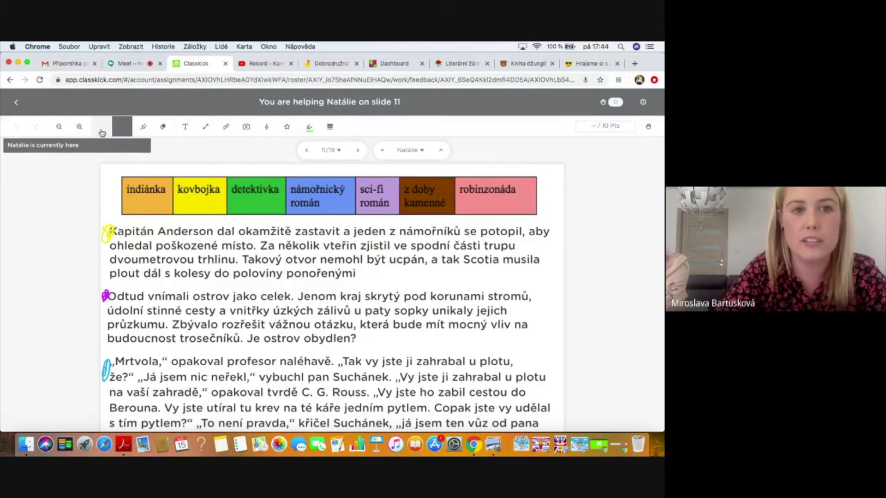
click(358, 154)
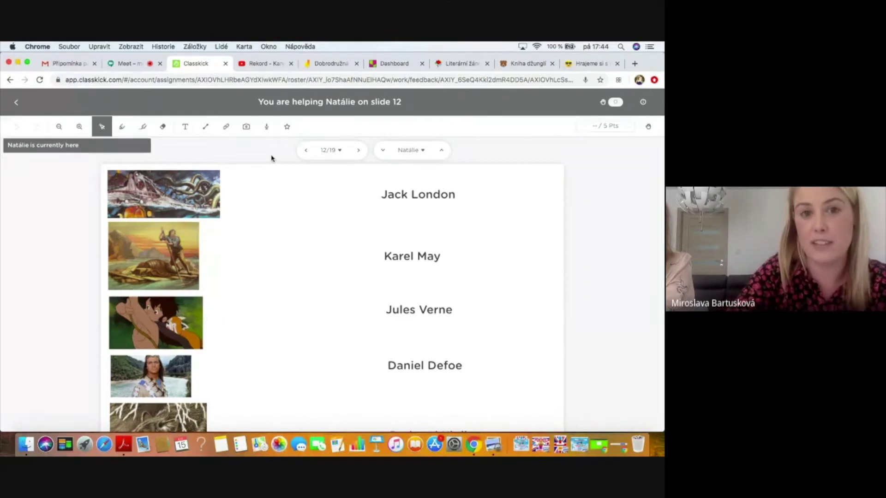
click(360, 153)
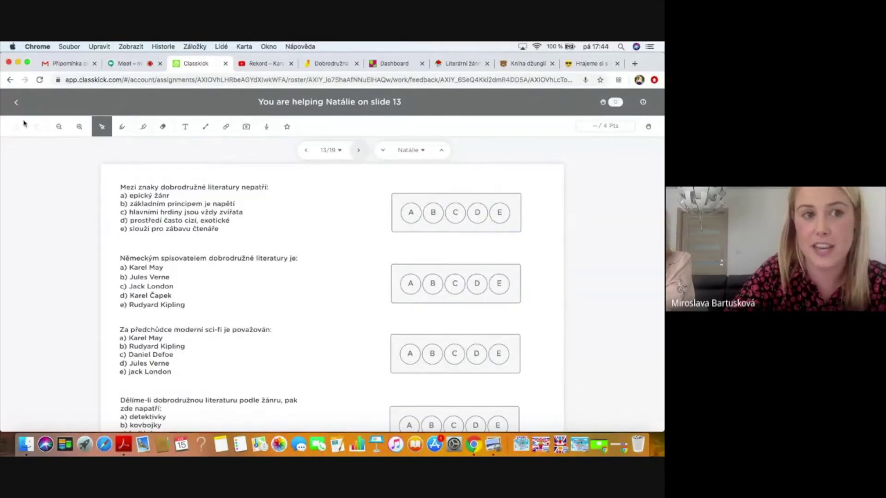
Step: Return to the student work overview and examine another student's handwritten answer on slide 9
click(17, 103)
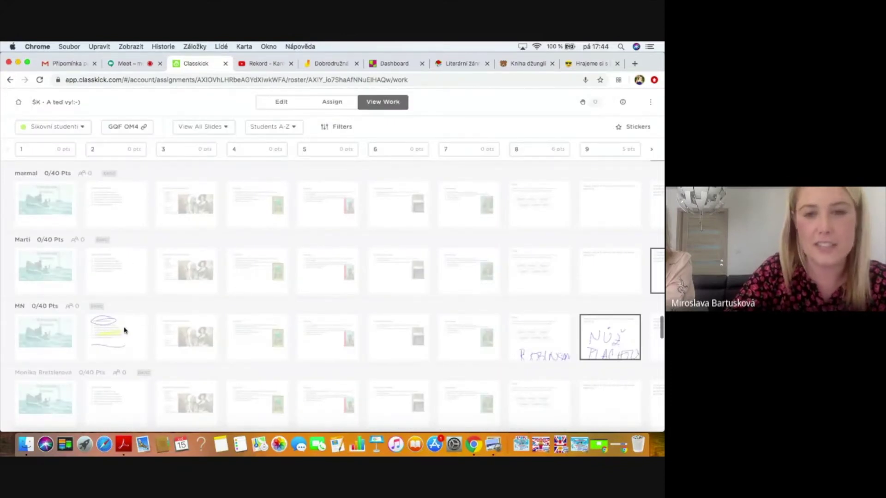
click(601, 343)
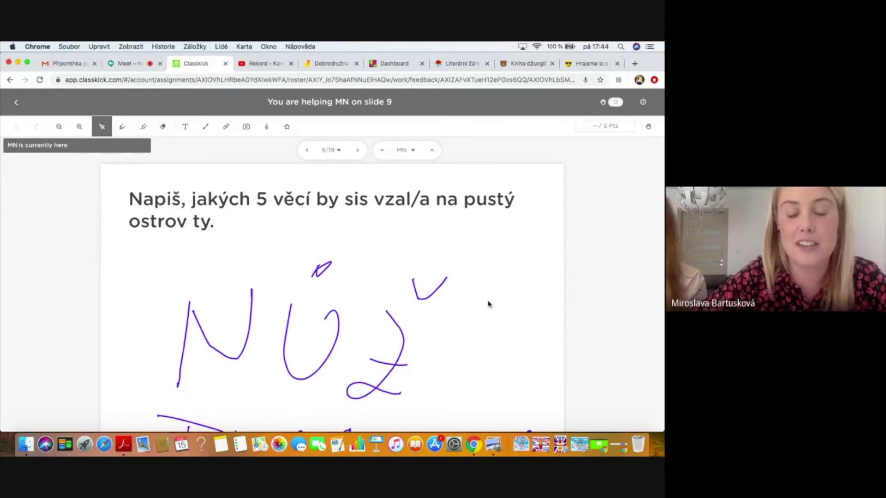
scroll(489, 304, down, 2)
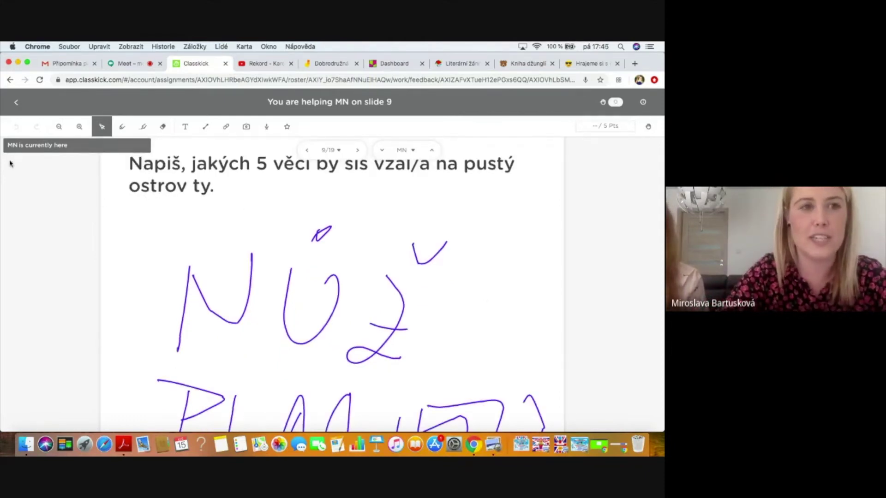
Step: Open the first student's help request on slide 13 from the raised-hands list, and check the list of remaining requests
click(16, 104)
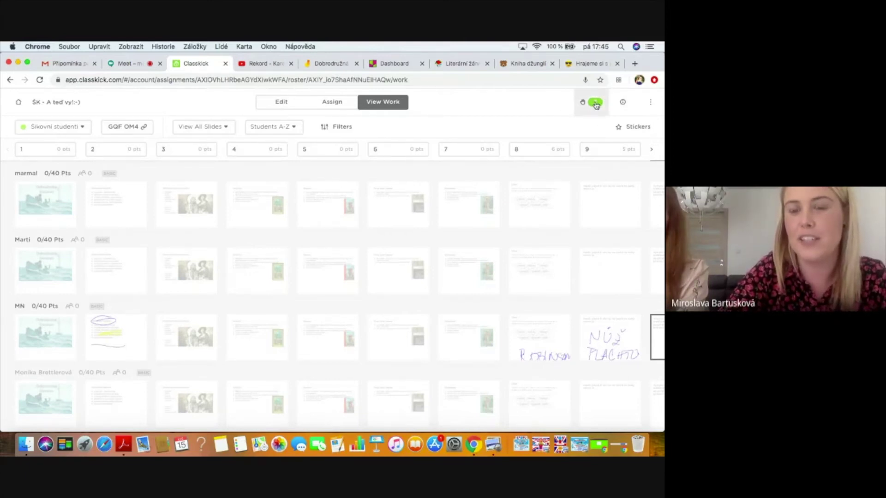
click(596, 104)
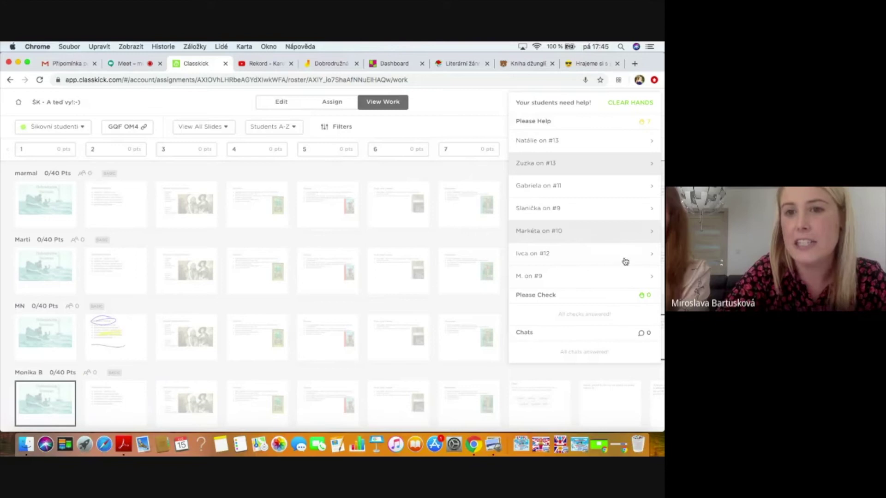
click(571, 145)
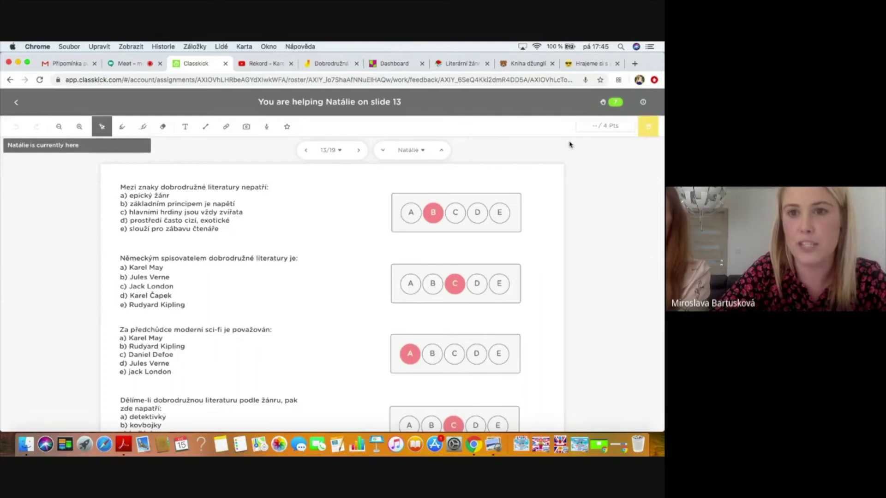
click(612, 102)
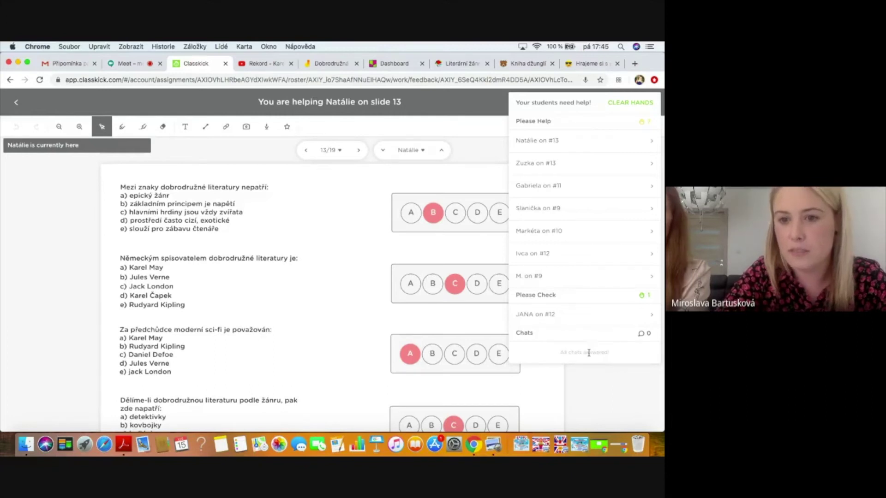
click(592, 395)
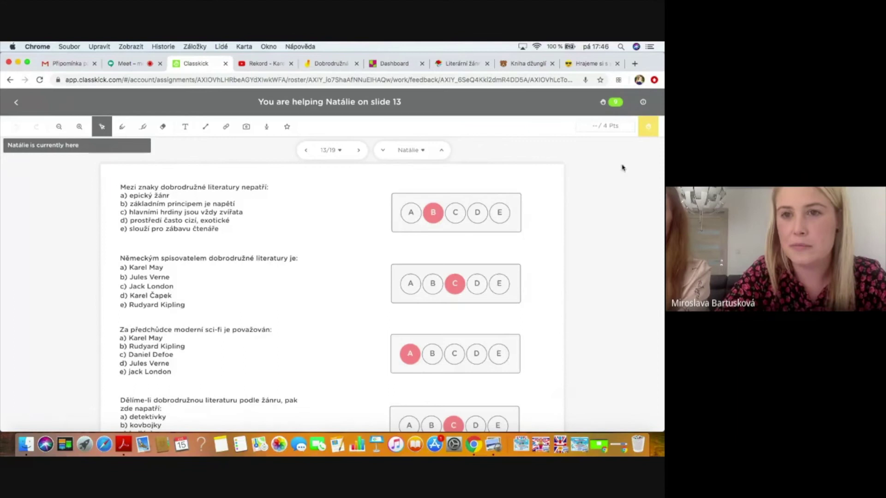
Step: Add a text box reading "S čím potřebuješ pomoci?" beside the second question on the student's slide 13
click(185, 126)
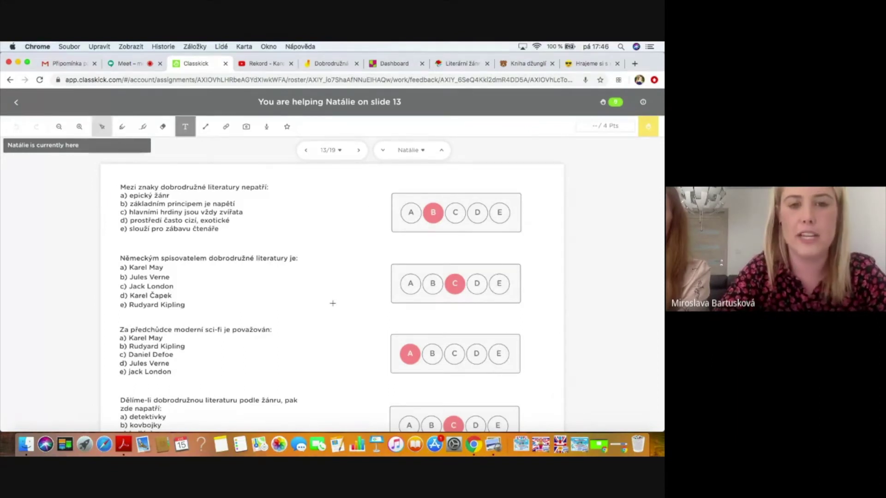
drag(253, 280, 372, 300)
text(Co)
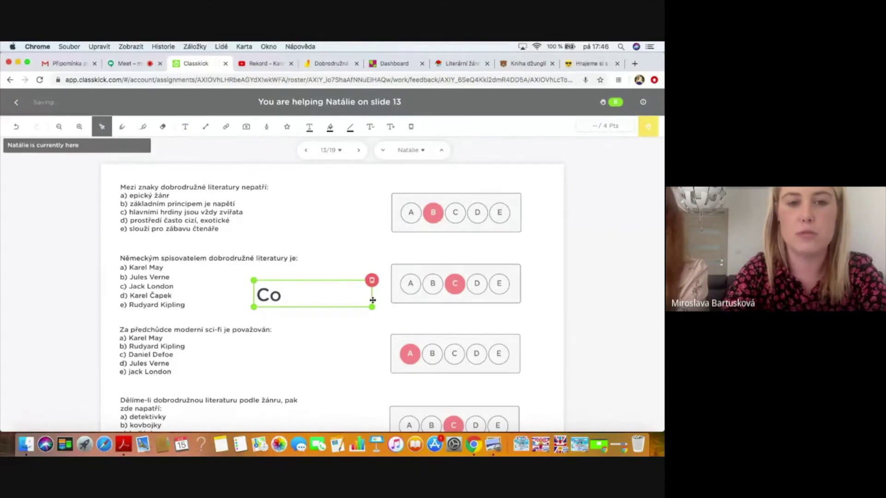
key(BackSpace)
key(BackSpace)
text(S č)
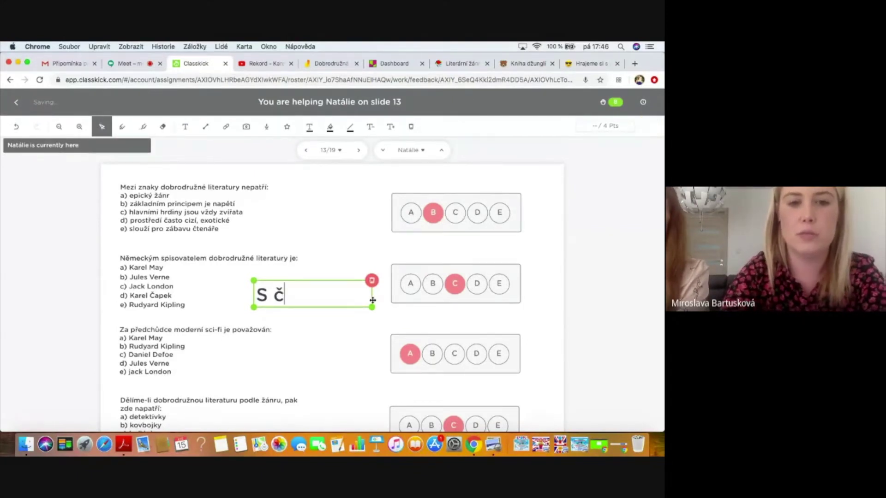
text(ím potřebuješ)
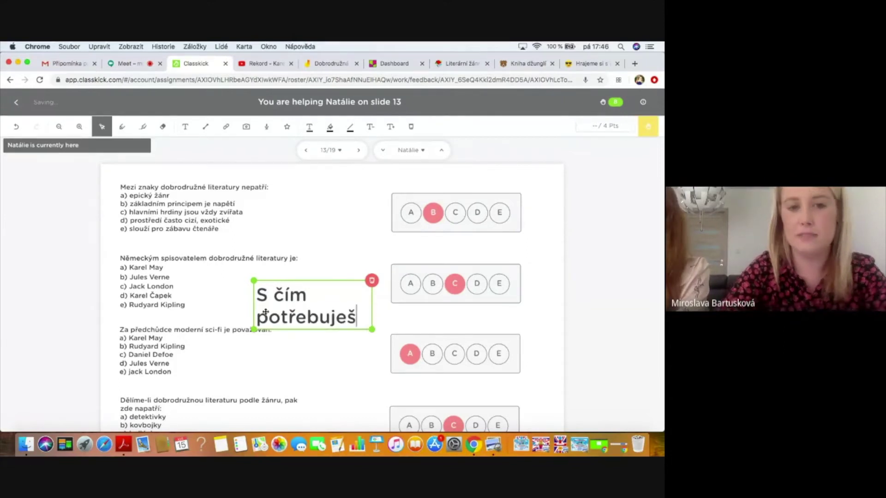
text( pomoci?)
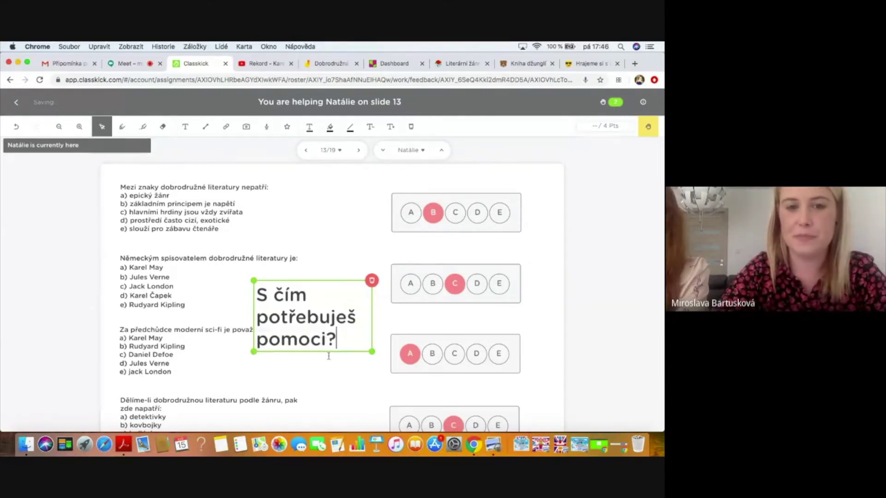
click(340, 381)
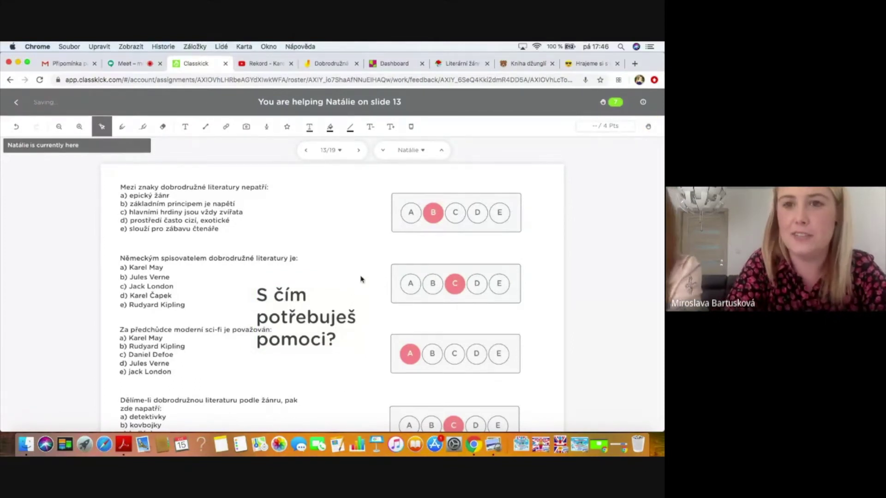
Step: Try to open the student's slide 13 chat from the request list and look over the slide for the message
click(617, 106)
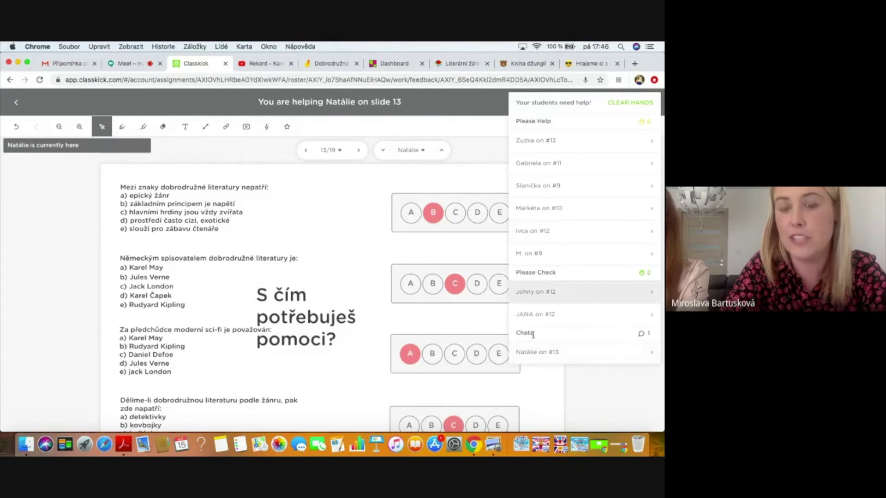
click(550, 355)
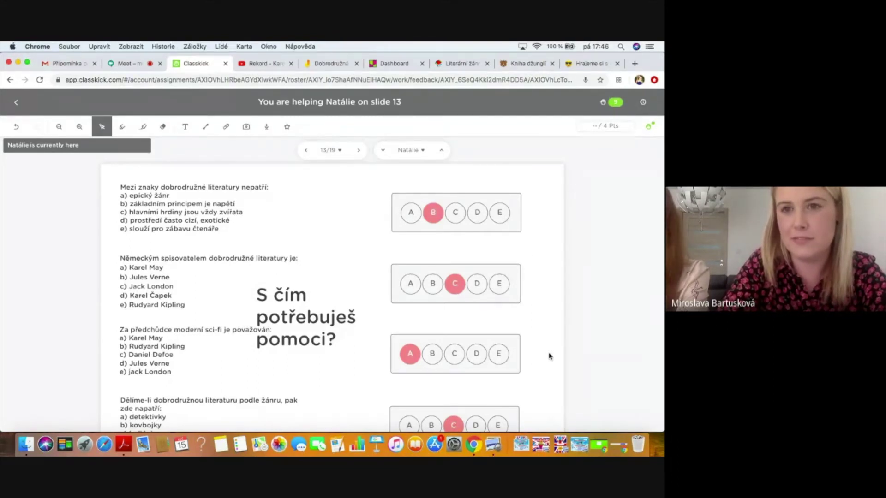
click(650, 128)
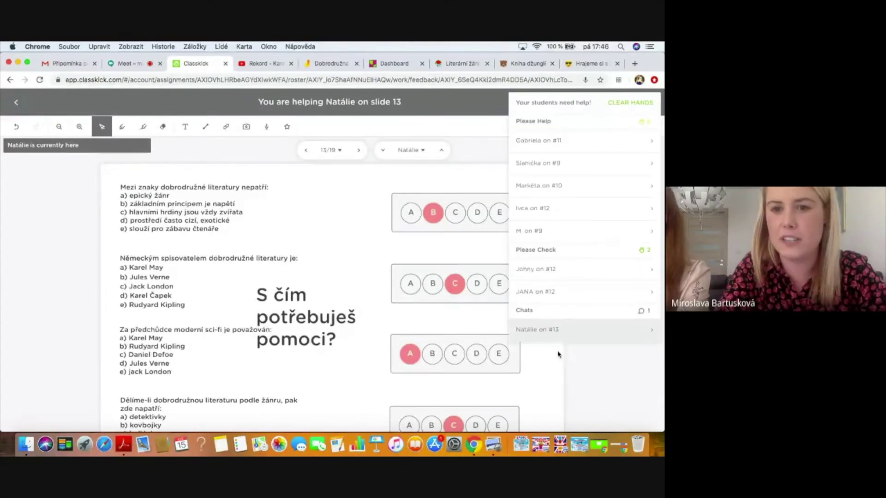
click(616, 331)
scroll(616, 331, down, 5)
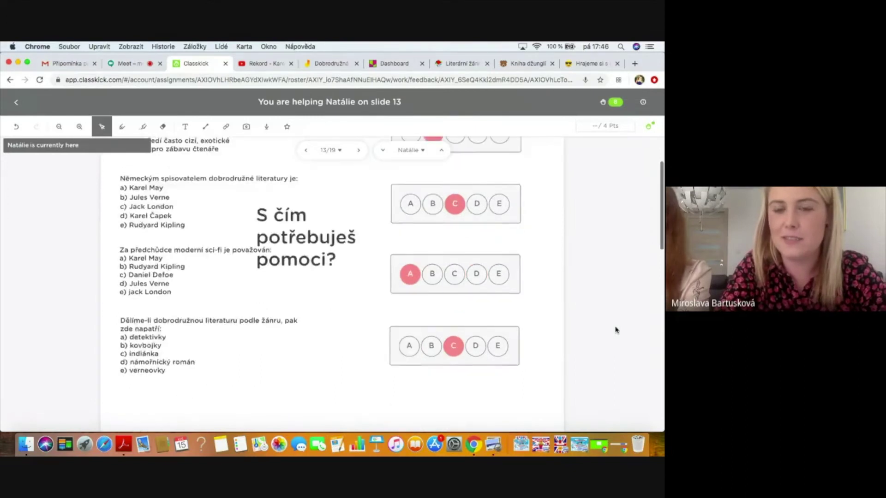
scroll(616, 330, up, 5)
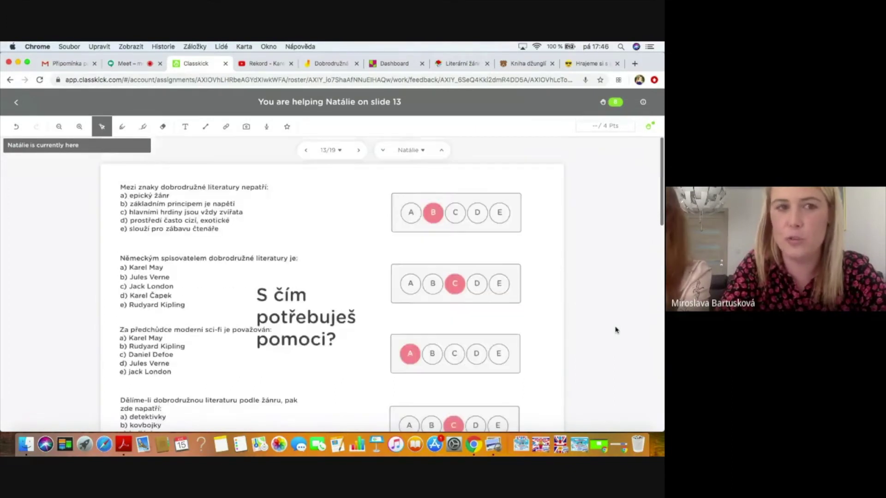
Step: Try again to open the slide 13 chat from the list of student requests, and close the list
click(615, 102)
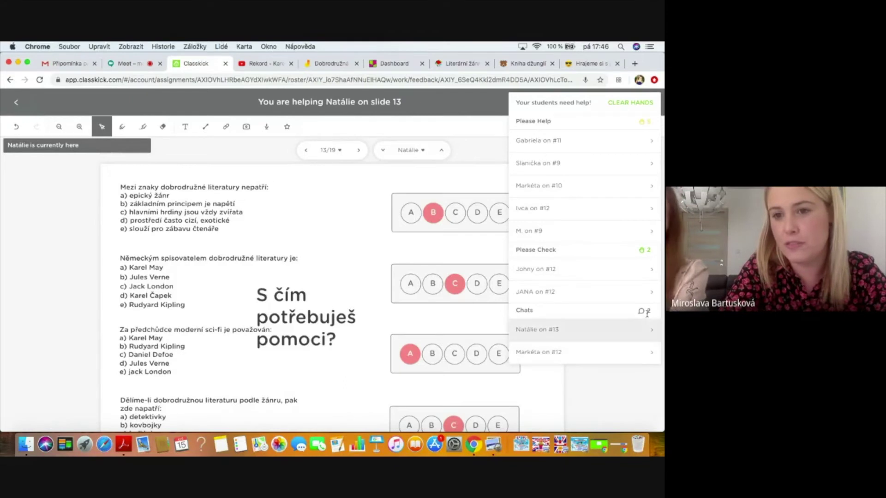
click(651, 331)
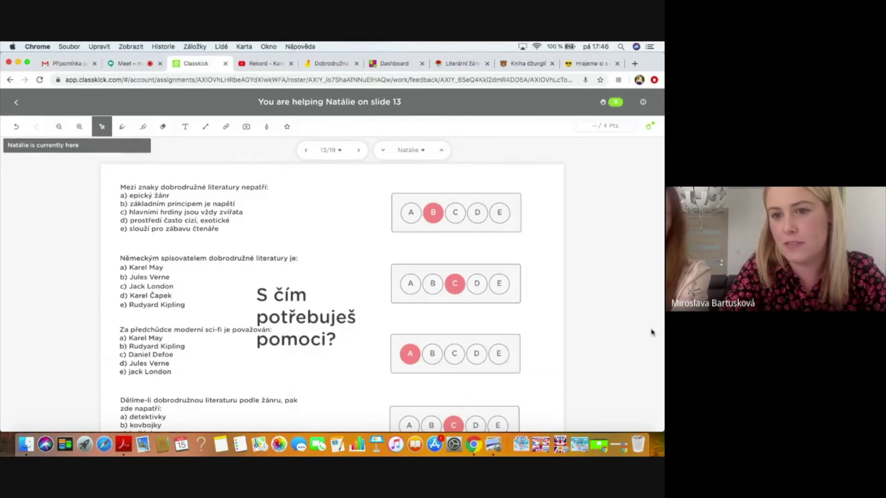
click(619, 105)
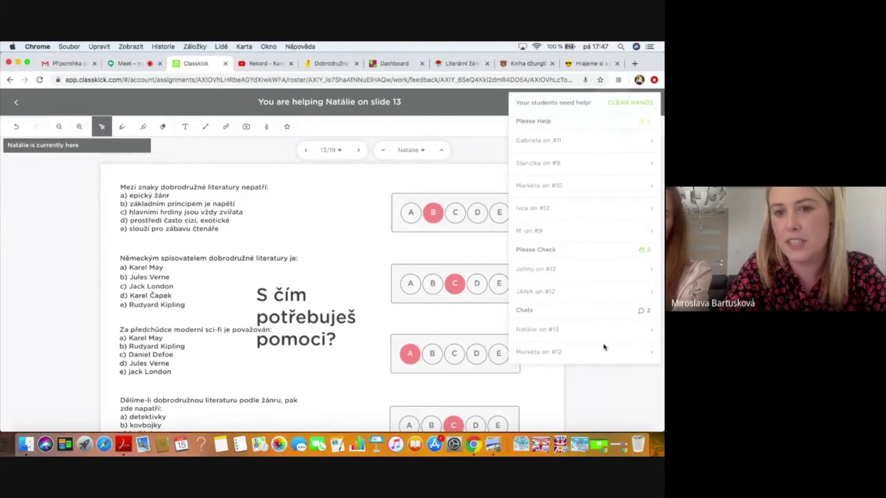
click(551, 330)
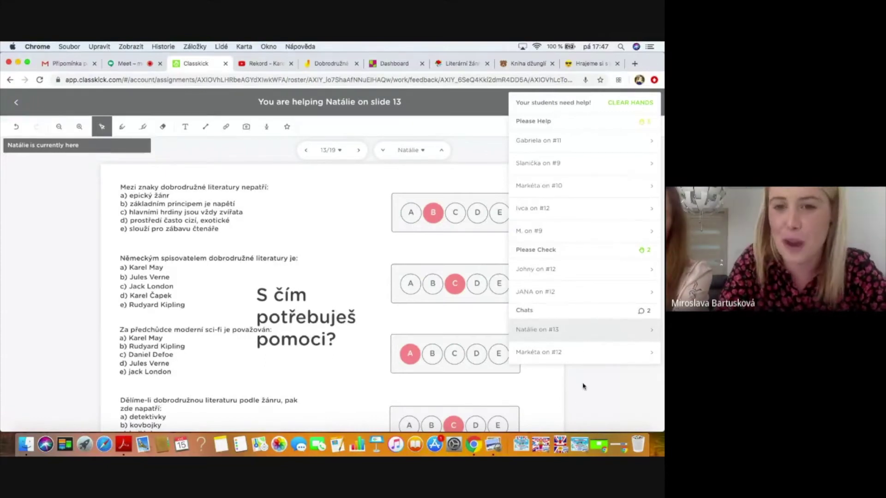
click(584, 386)
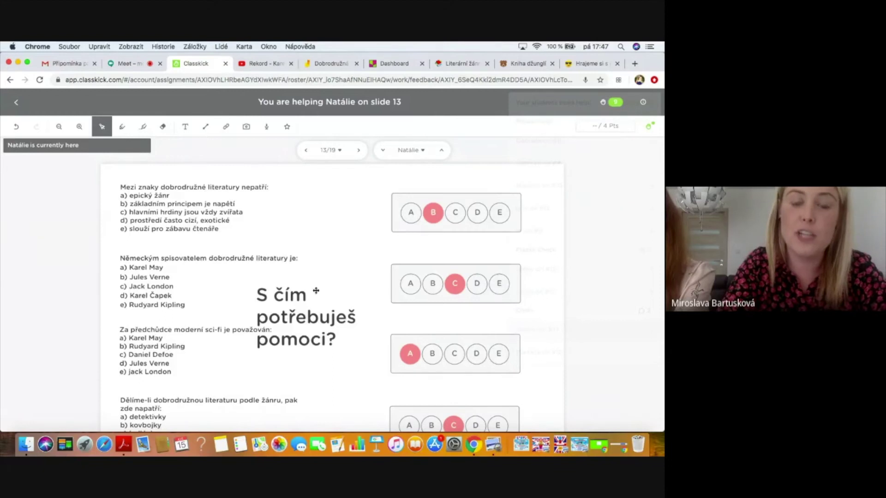
Step: Return from the student's slide 13 to the class work overview and look over the progress on slides 8 to 16
click(281, 317)
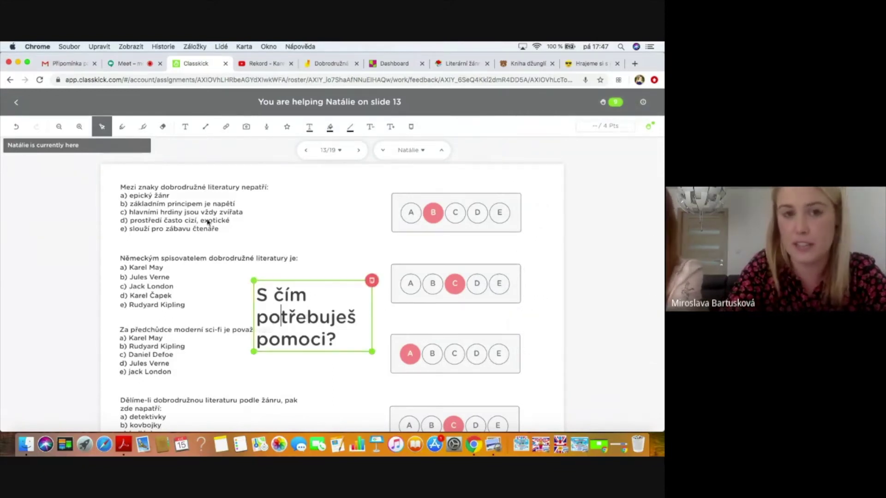
click(16, 104)
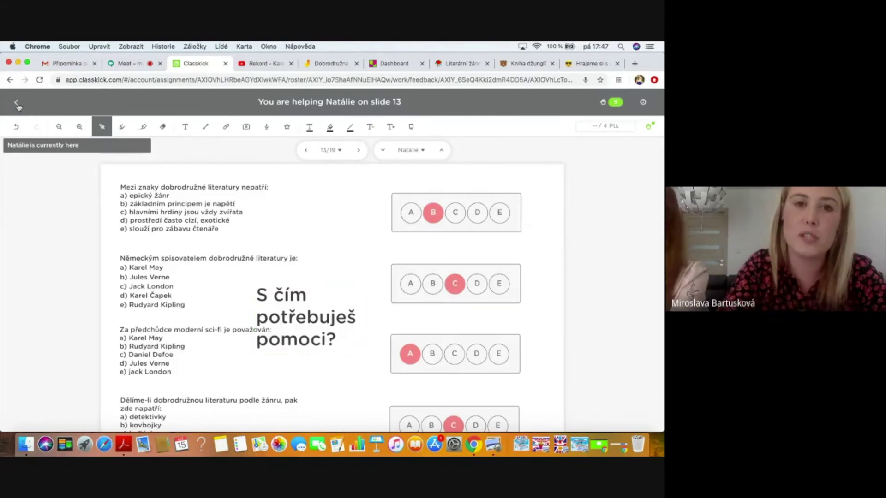
scroll(257, 336, up, 3)
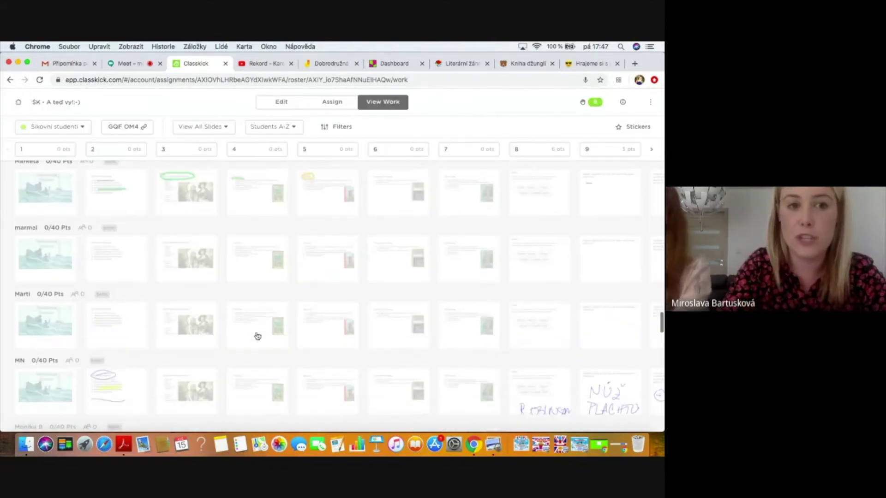
scroll(258, 336, right, 3)
scroll(258, 336, right, 5)
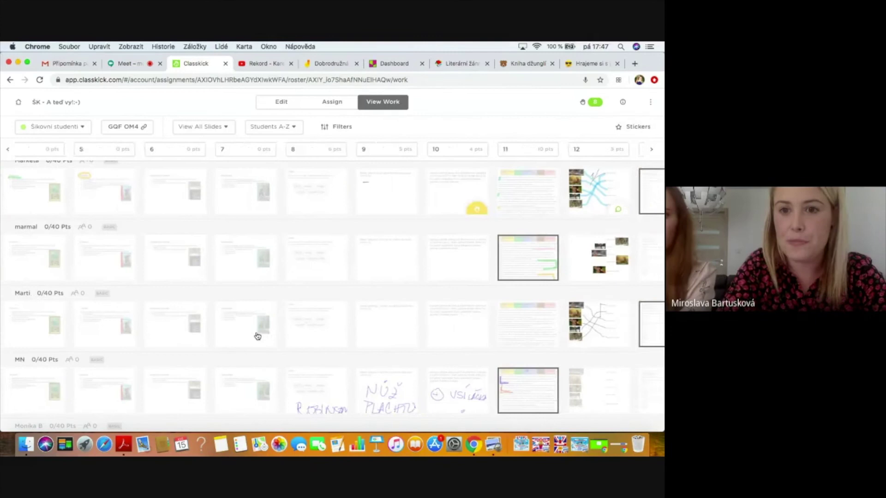
scroll(384, 322, right, 2)
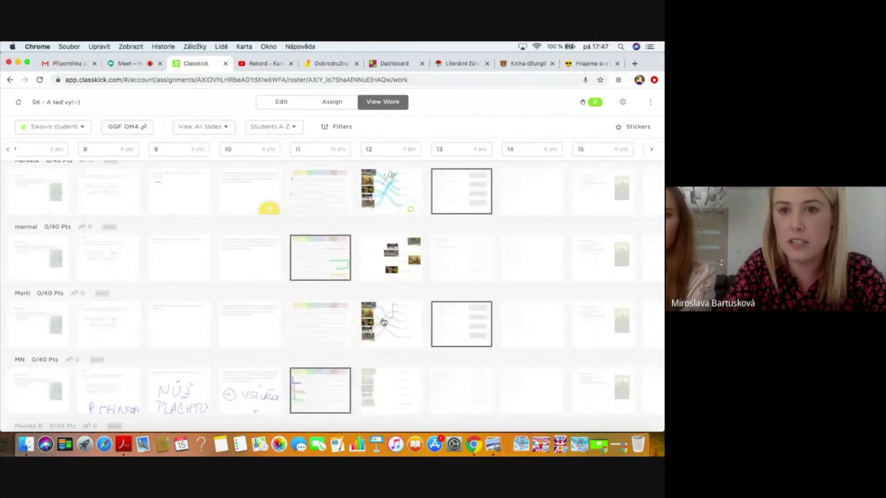
scroll(382, 322, right, 2)
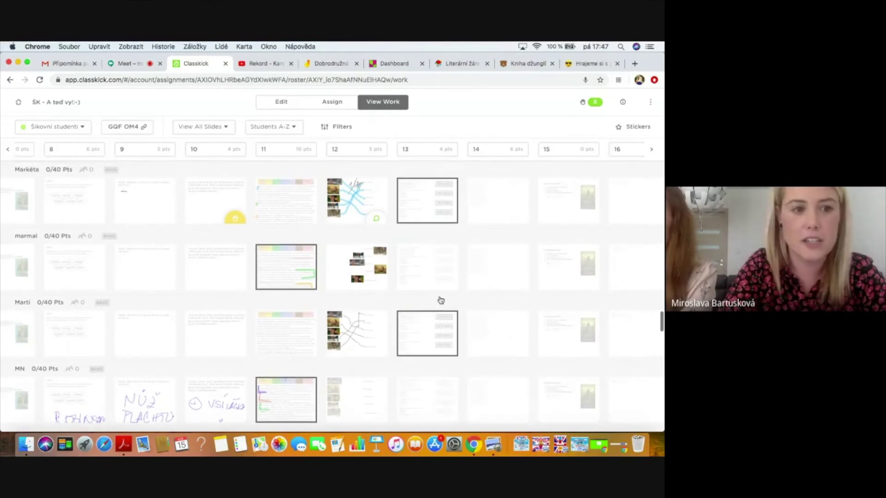
Step: Find the slide 13 containing the question "S čím potřebuješ pomoci?" in the class work overview and open it
scroll(440, 299, down, 4)
scroll(440, 299, down, 10)
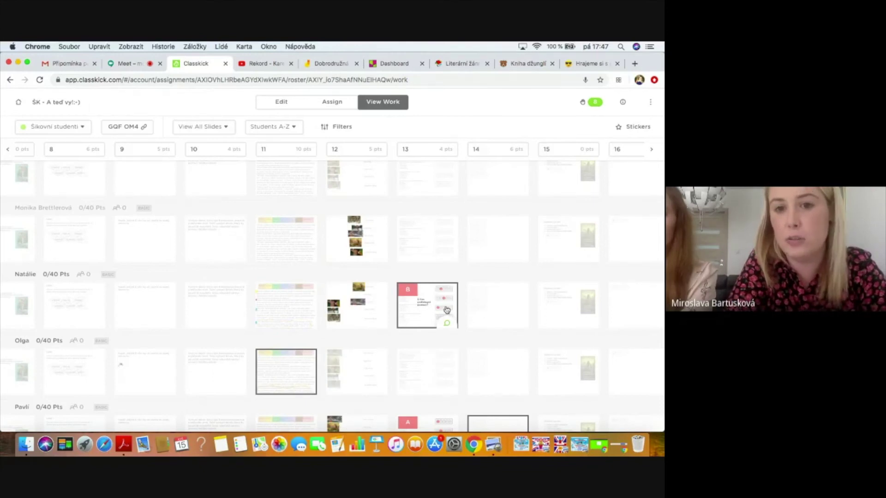
scroll(441, 296, down, 2)
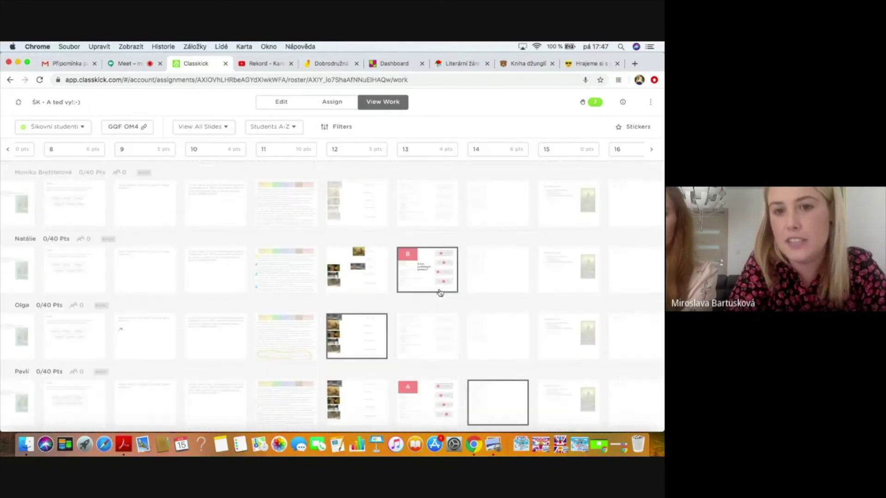
click(443, 290)
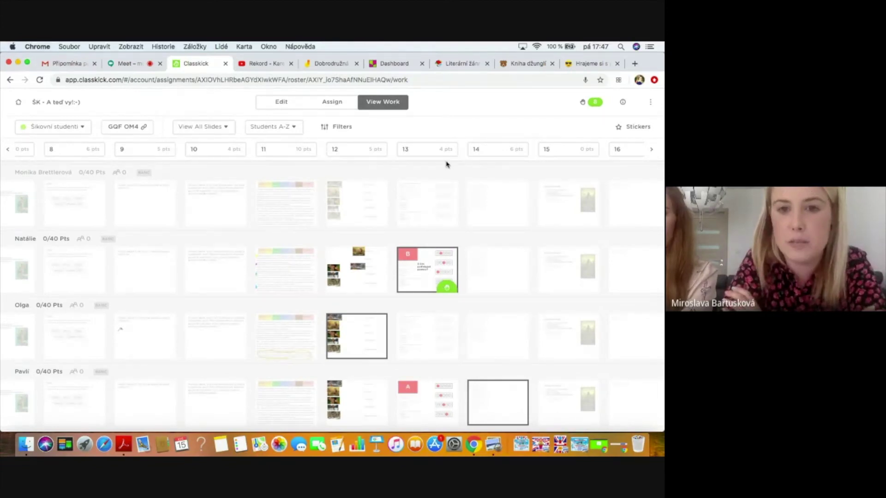
click(430, 281)
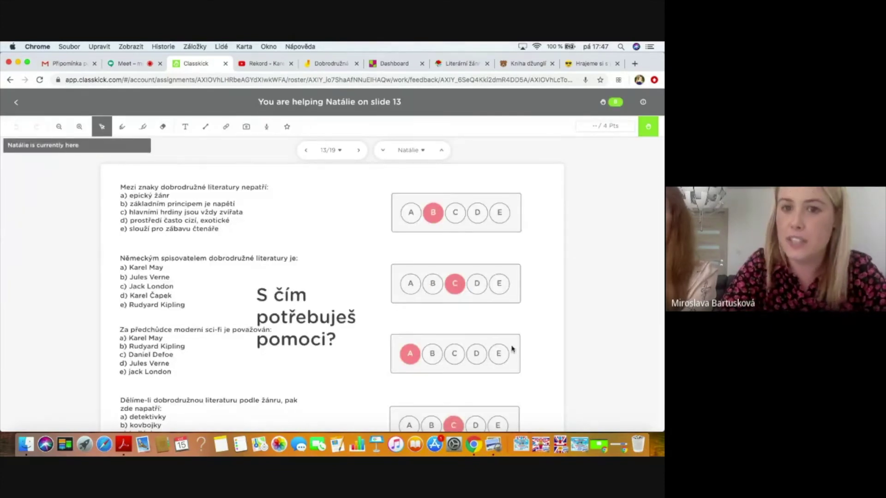
Step: Open the first Please Check request, on slide 12, from the request list and examine the student's picture arrangement
click(614, 102)
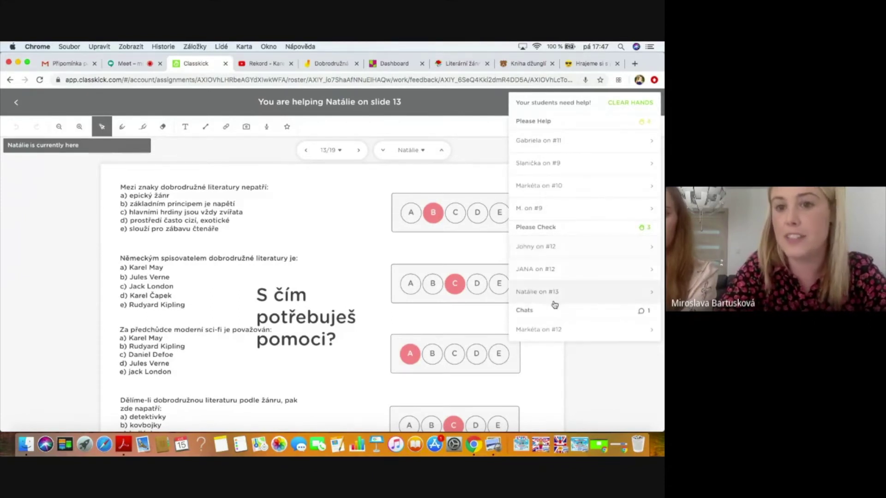
click(557, 250)
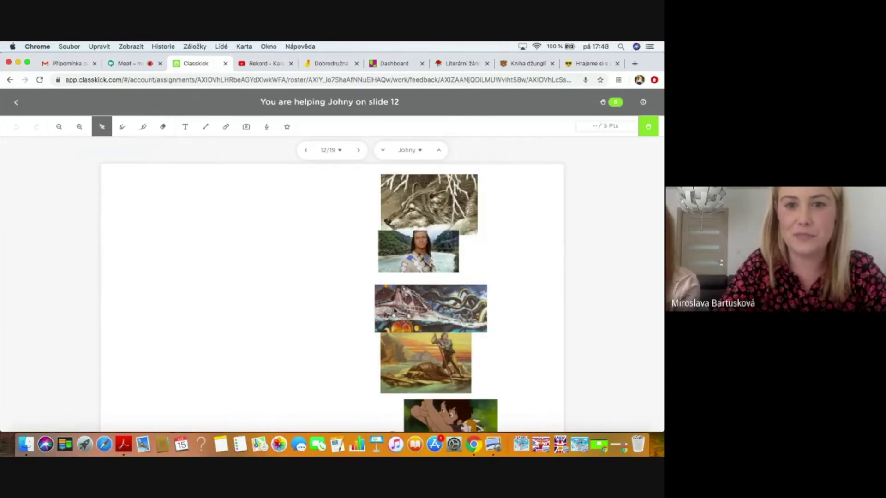
scroll(464, 315, down, 3)
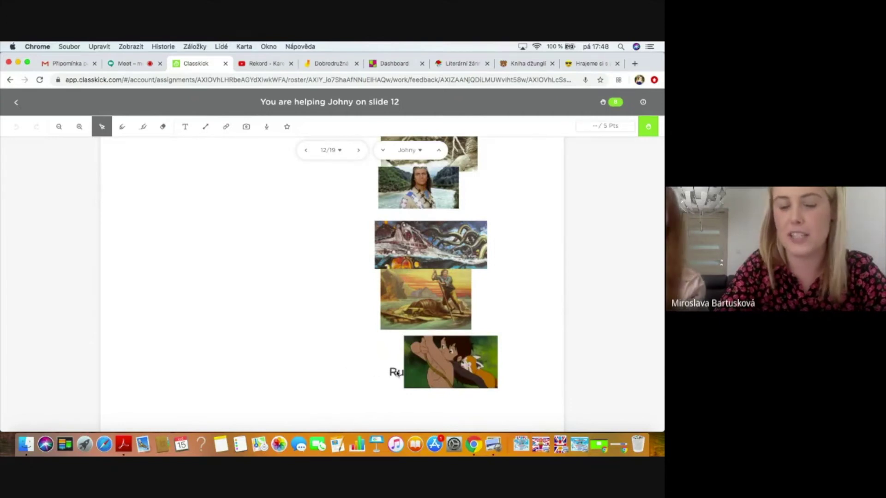
Step: Place the "Excellent!" trophy sticker beside the pictures on the student's slide 12 and return to the class work overview
click(286, 129)
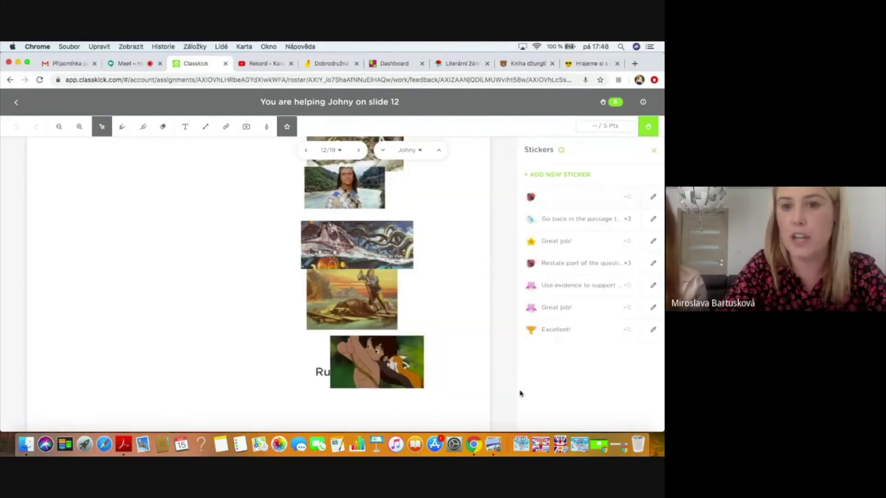
click(560, 340)
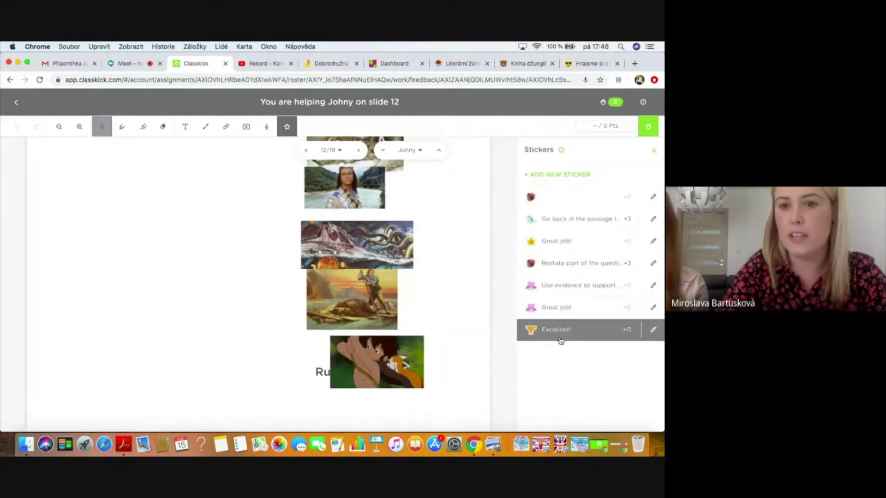
click(234, 238)
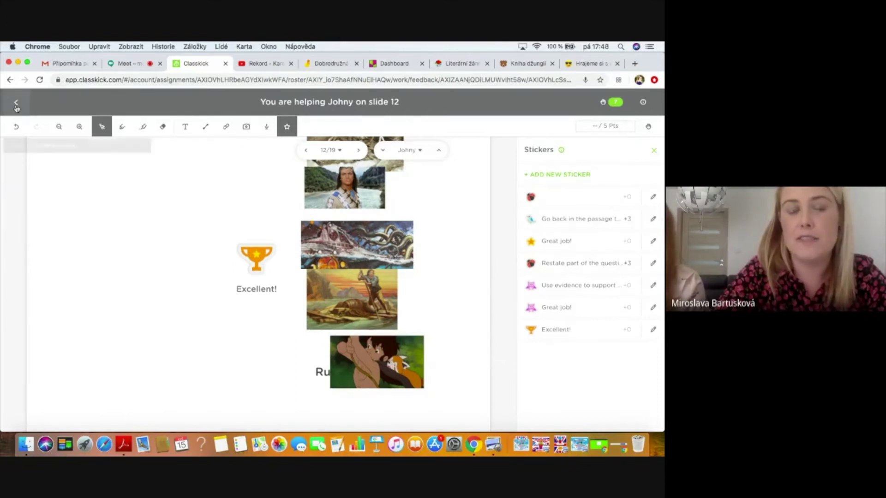
click(16, 109)
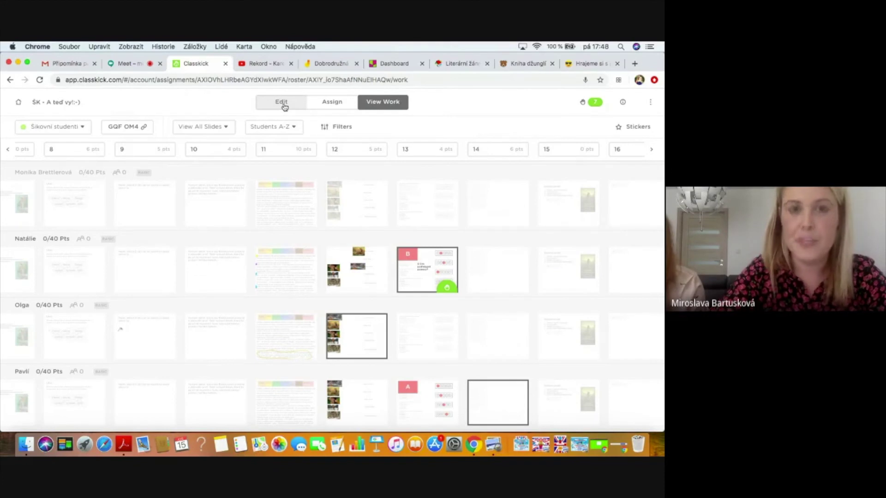
Step: In the assignment's roster settings, turn Hide, Lock and Grades on and back off in turn for the roster Šikovní studenti
click(340, 105)
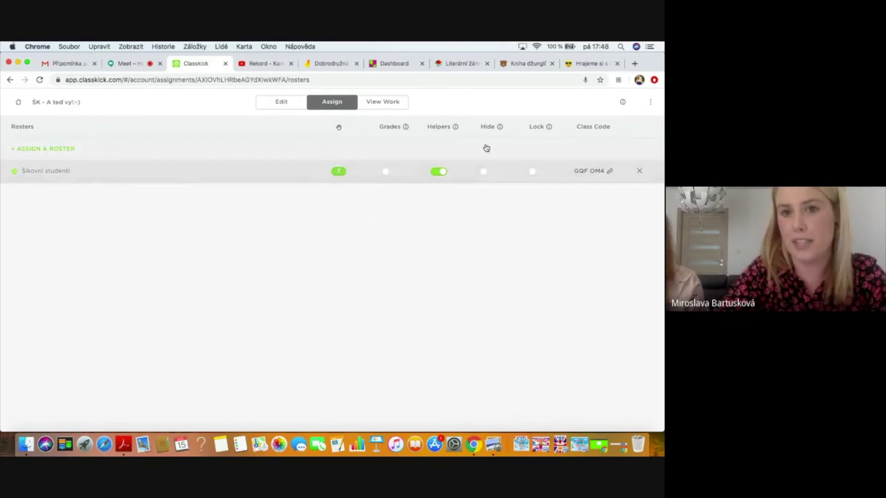
click(489, 174)
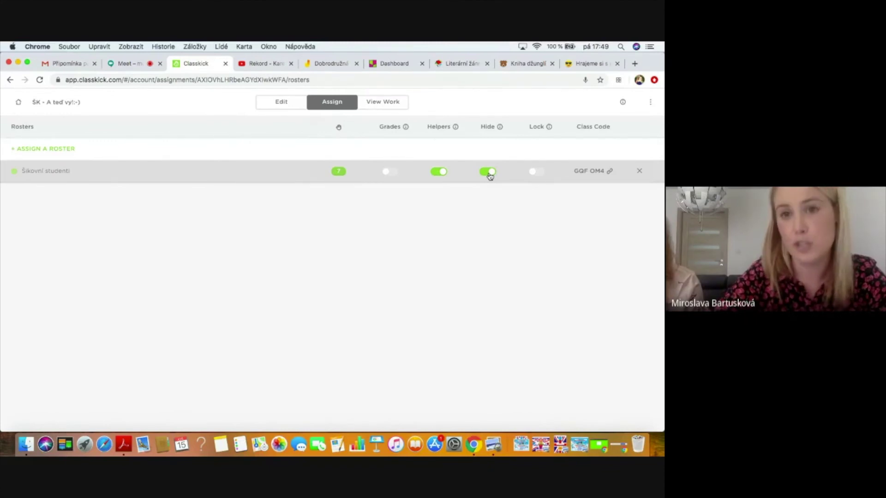
click(489, 172)
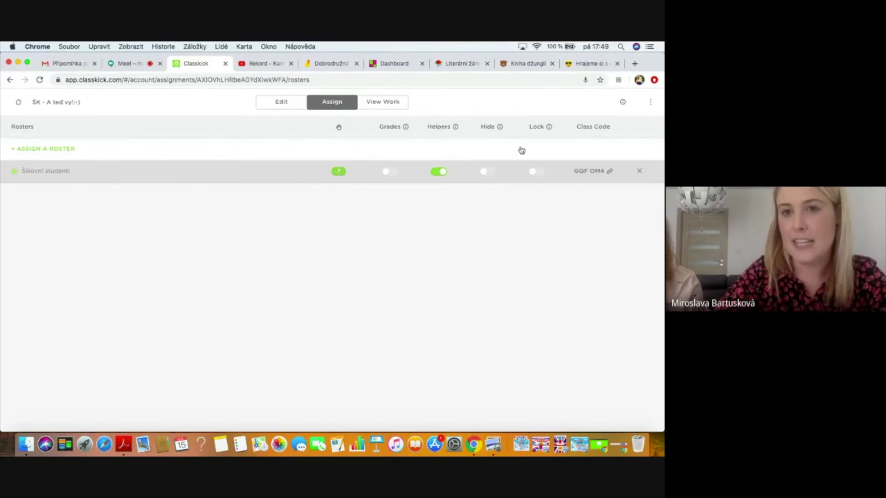
click(538, 174)
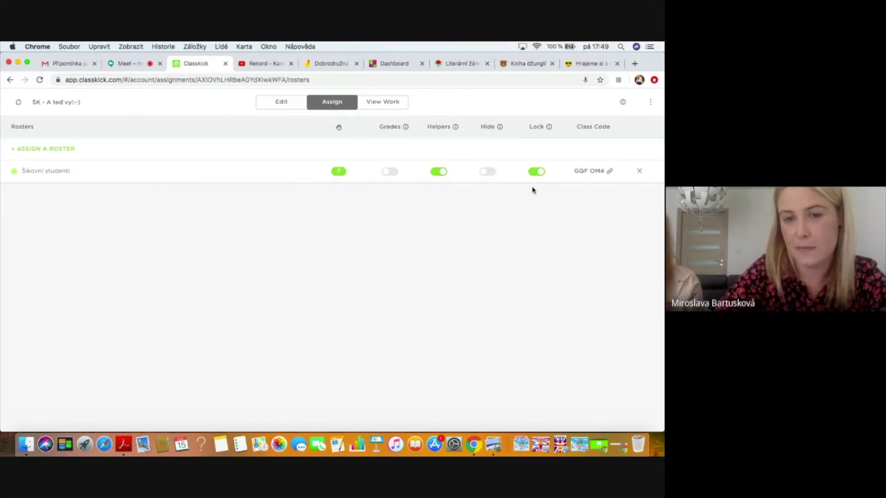
click(538, 172)
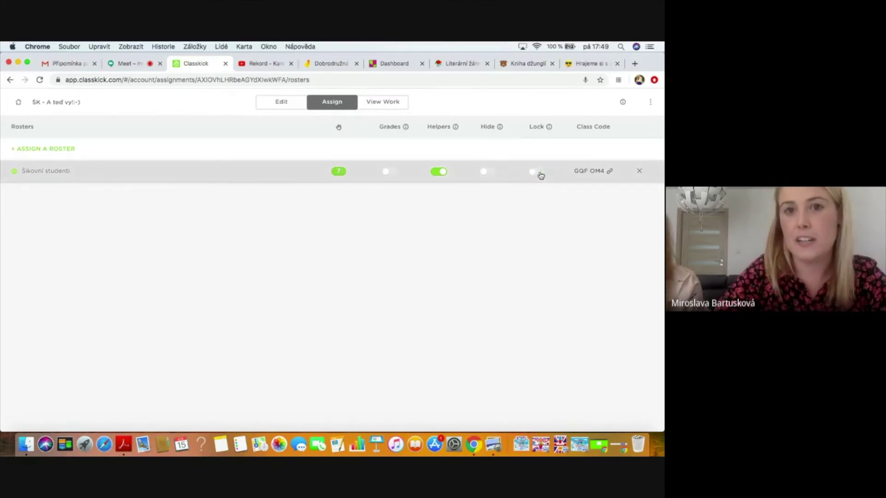
click(390, 172)
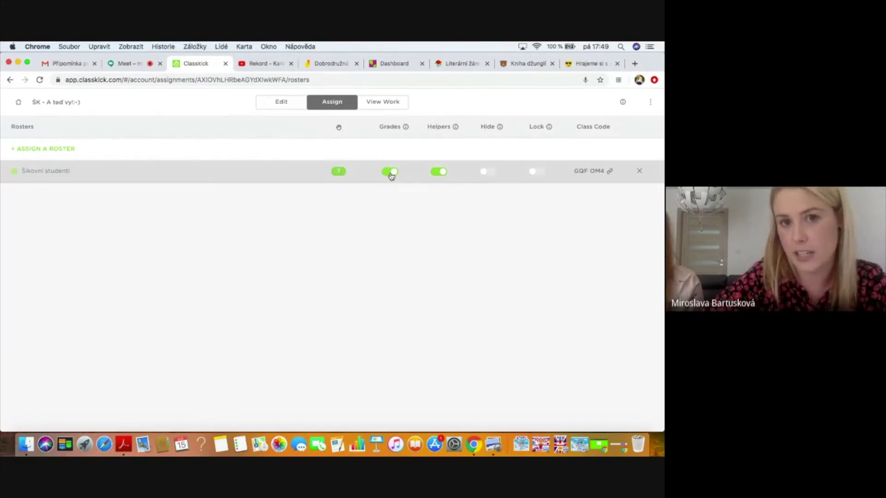
click(391, 173)
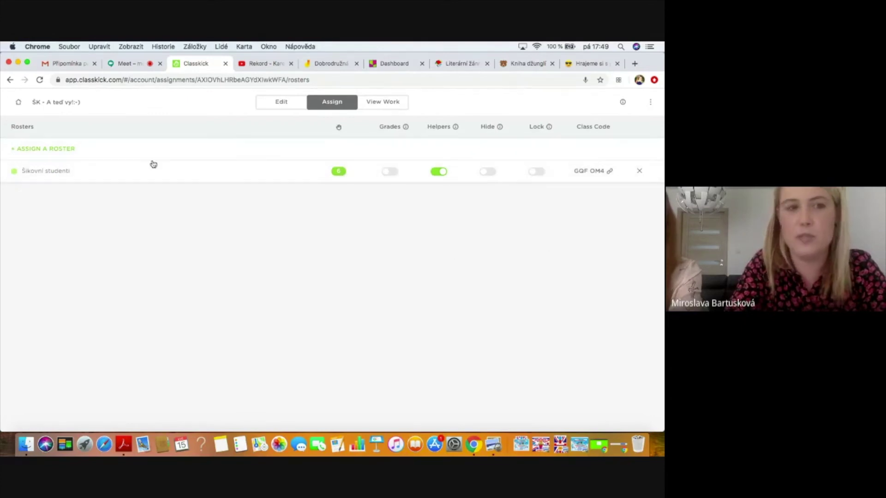
Step: From the assignments list, view the options for sharing a copy of "ŠK - A teď vy!:-)" with colleagues by e-mail, and close them without sending
click(14, 99)
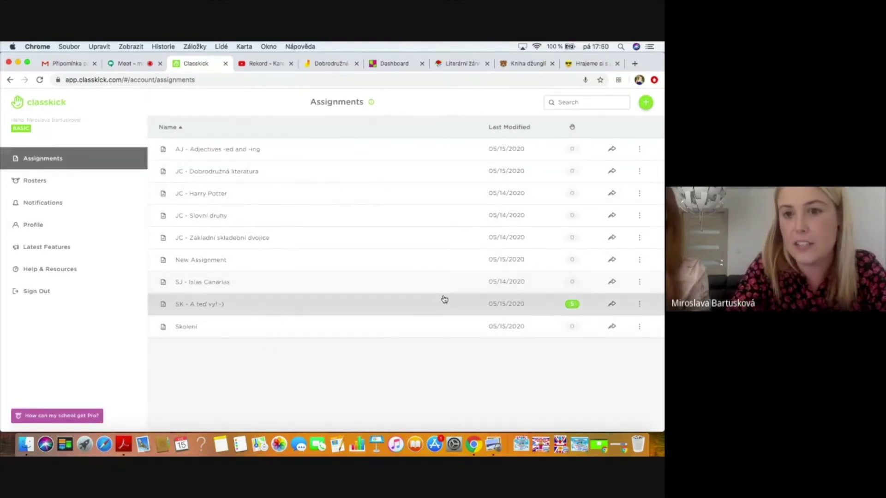
click(612, 305)
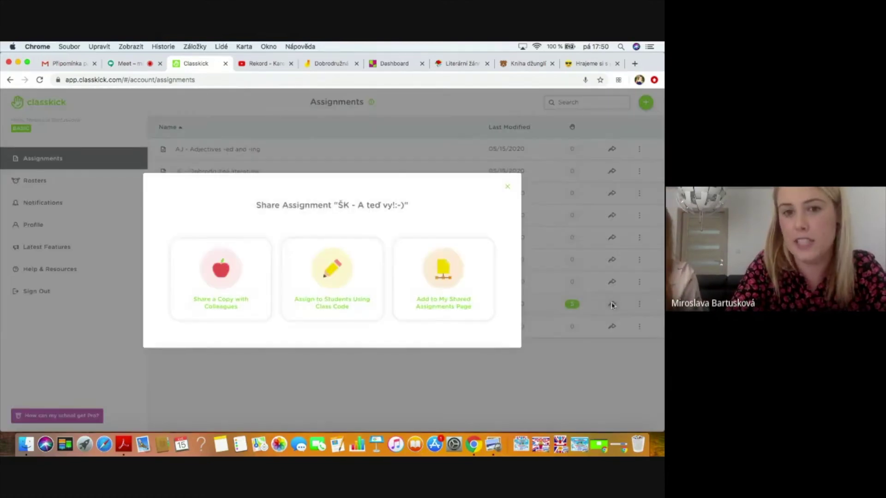
click(217, 276)
click(192, 310)
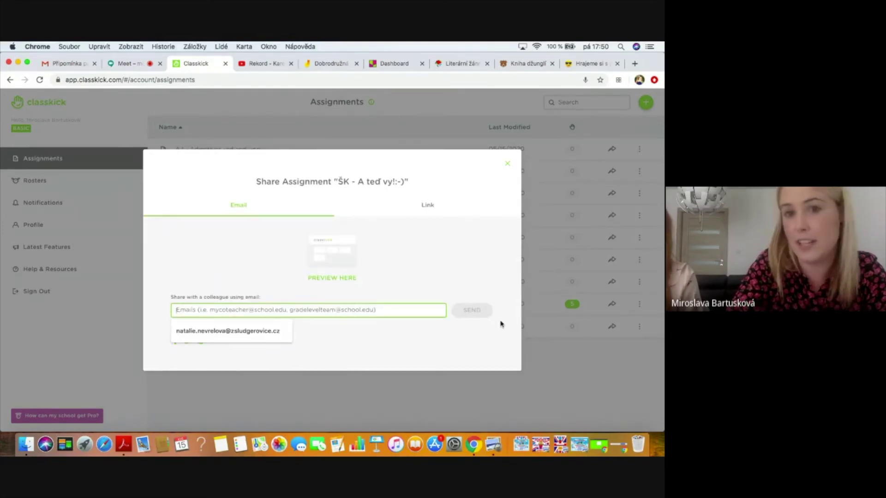
click(508, 167)
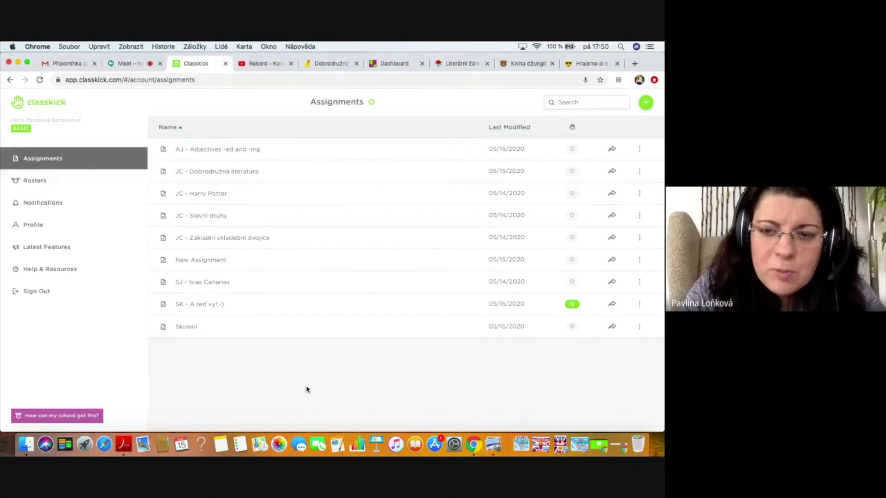
Step: Switch to Google Meet to check the participants' chat questions, and return to Classkick
click(119, 69)
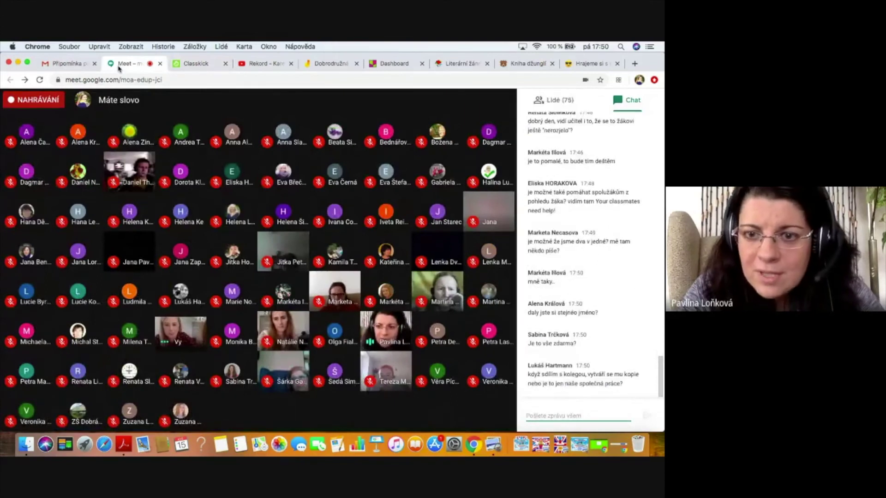
click(195, 63)
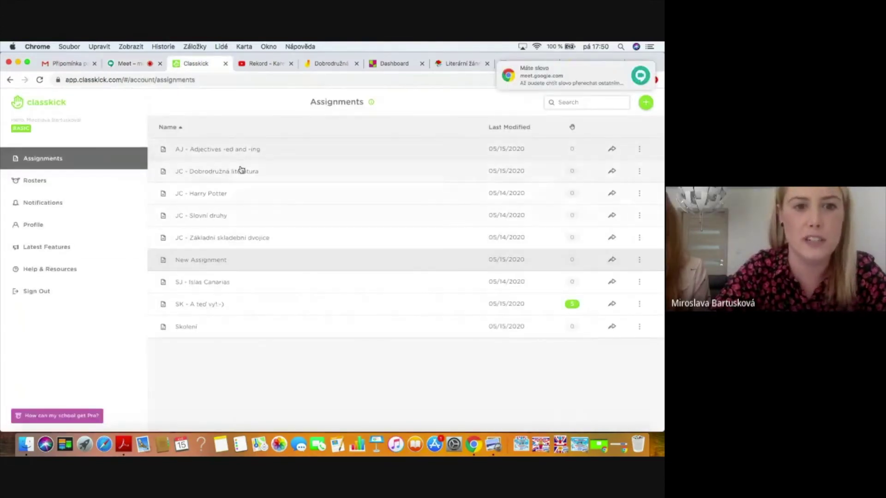
Step: Open the assignment "ŠK - A teď vy!:-)" and view its export and duplication options, closing them without choosing any
click(212, 304)
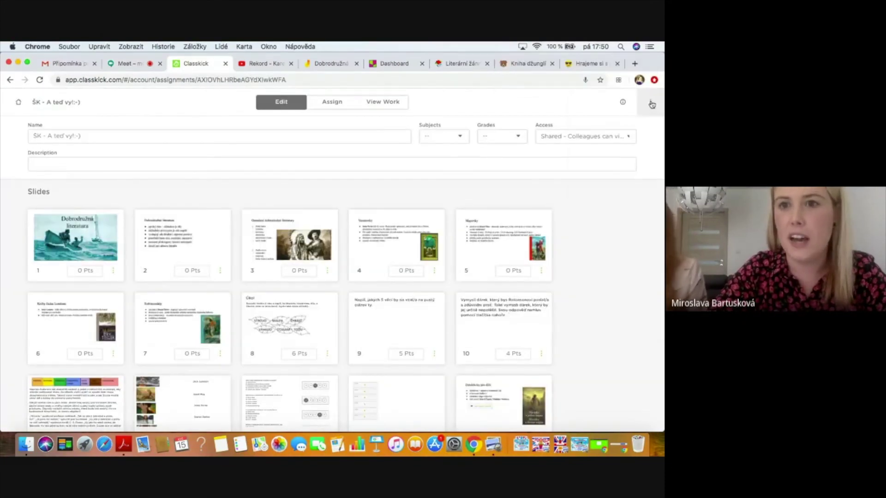
click(651, 102)
click(650, 109)
click(651, 109)
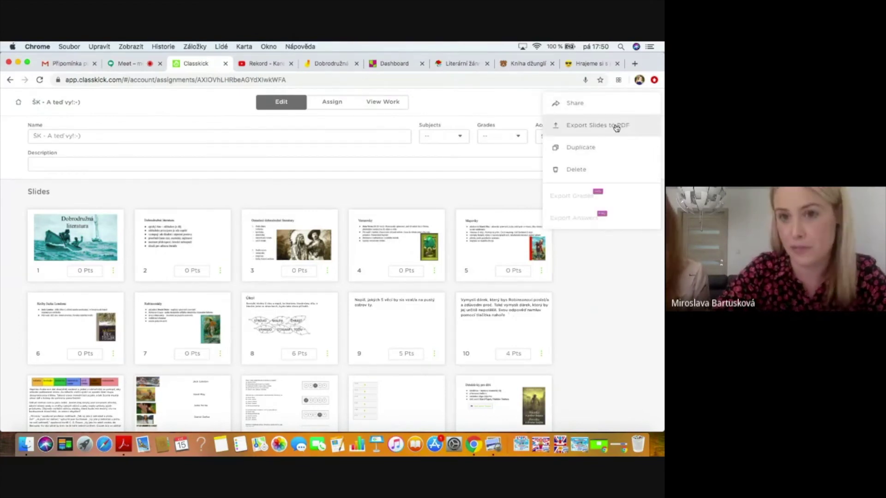
click(591, 300)
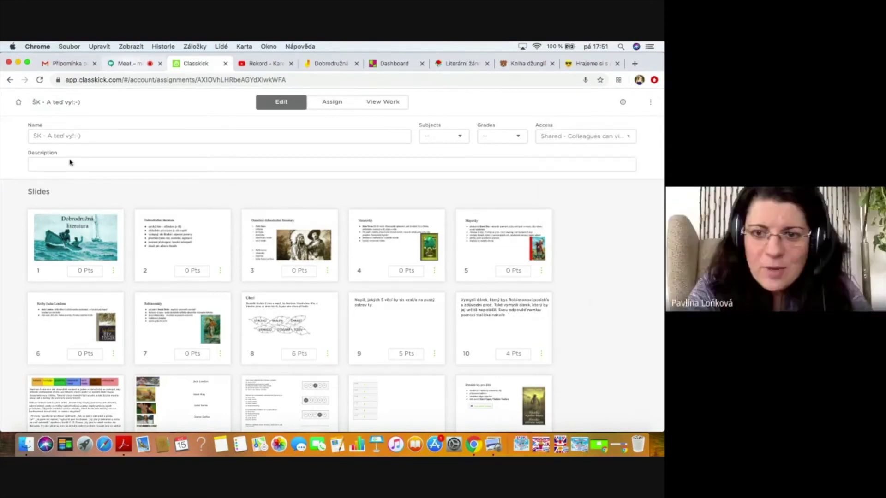
Step: Check the Google Meet call, and return to Classkick to open the students' work for the assignment
key(ctrl+shift+Tab)
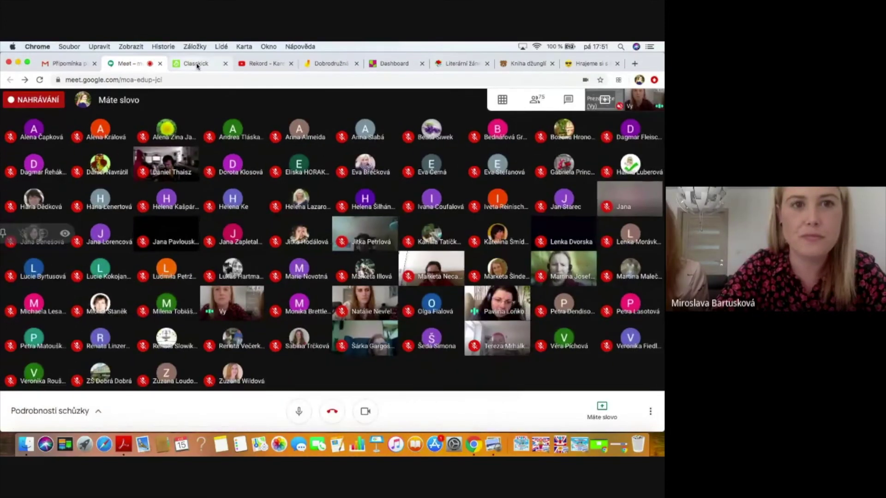
click(196, 65)
click(340, 102)
click(383, 103)
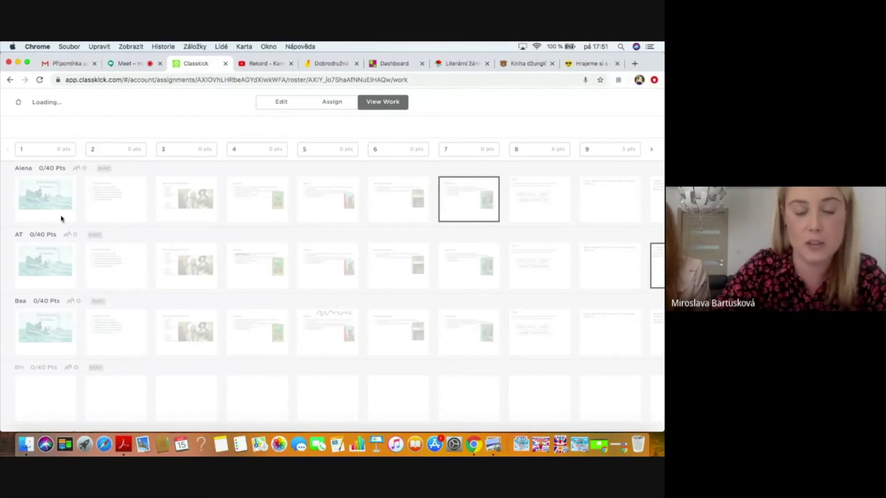
Step: Look through the participants' work on the slides of "ŠK - A teď vy!:-)", including slides 10 to 12
scroll(64, 319, down, 2)
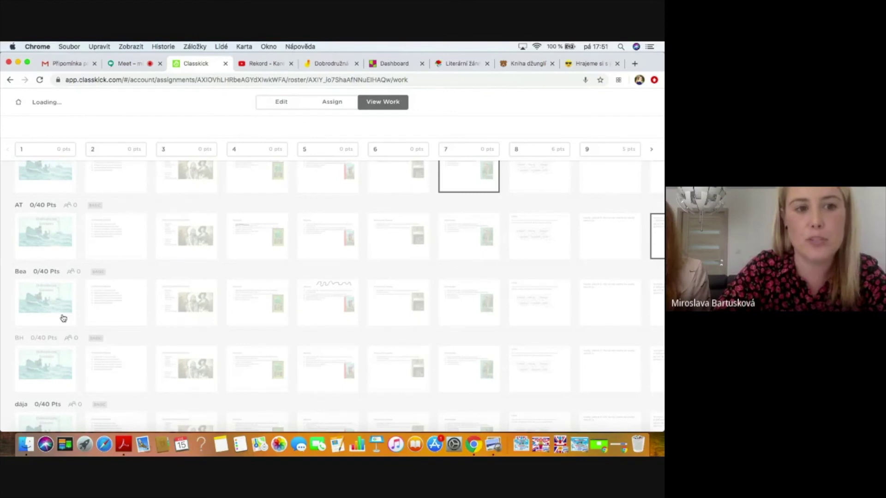
scroll(64, 318, down, 2)
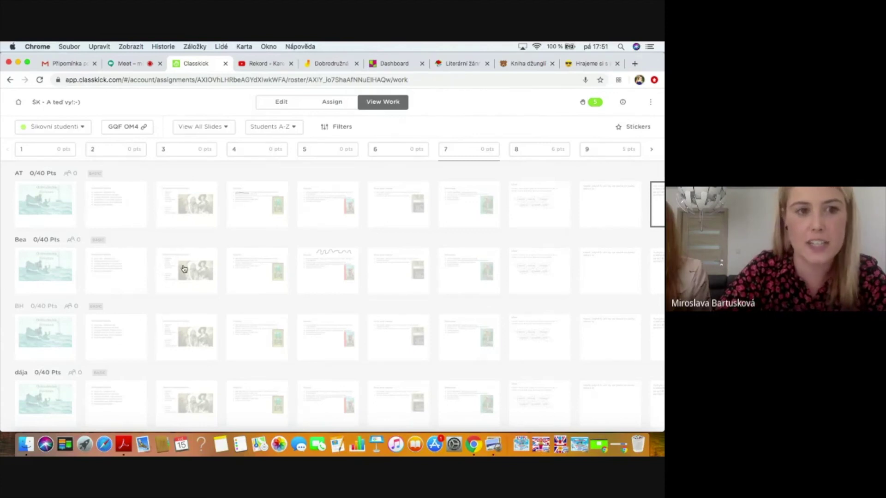
scroll(270, 268, right, 5)
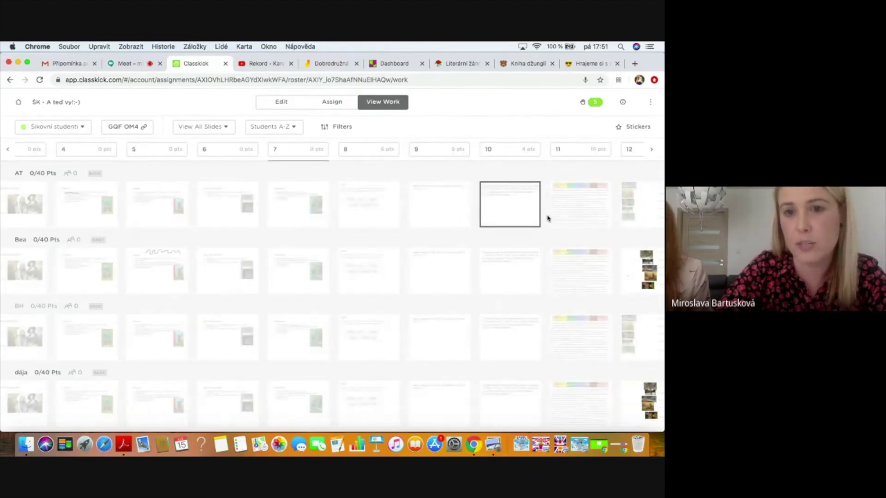
scroll(269, 268, left, 5)
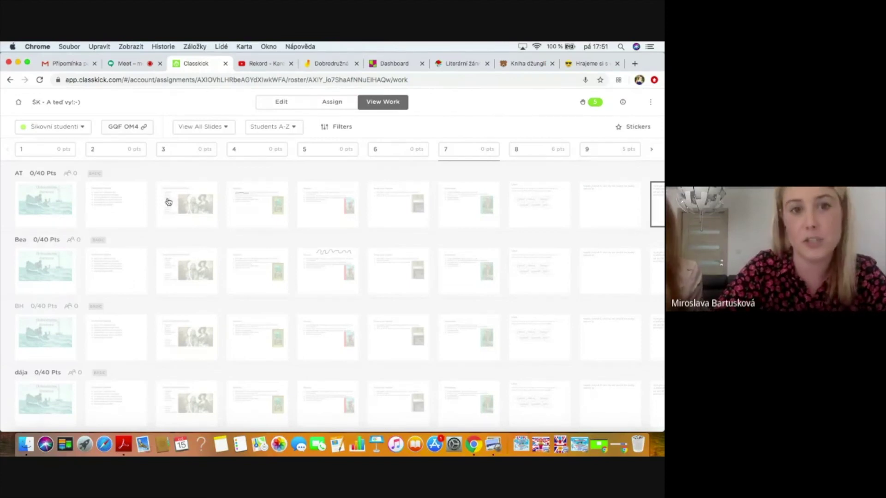
Step: Check the Google Meet call, and return to Classkick to turn off Helpers for the "Šikovní studenti" roster in the assignment's roster settings
click(125, 64)
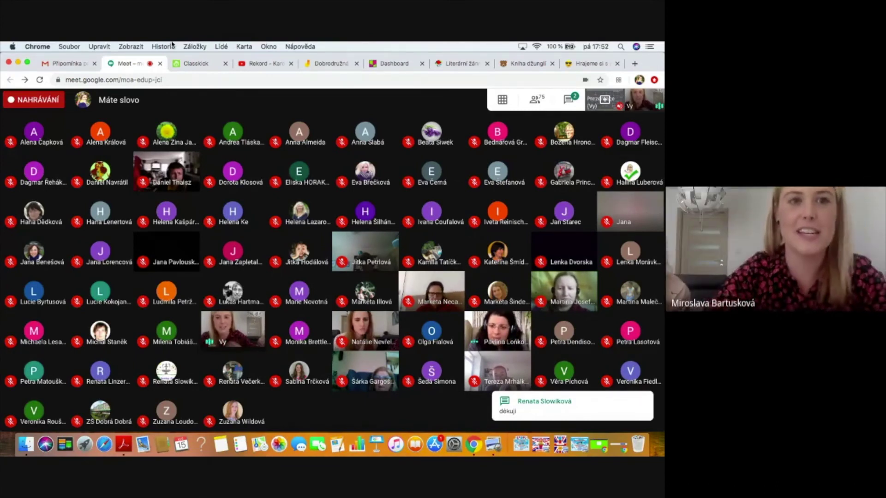
click(194, 63)
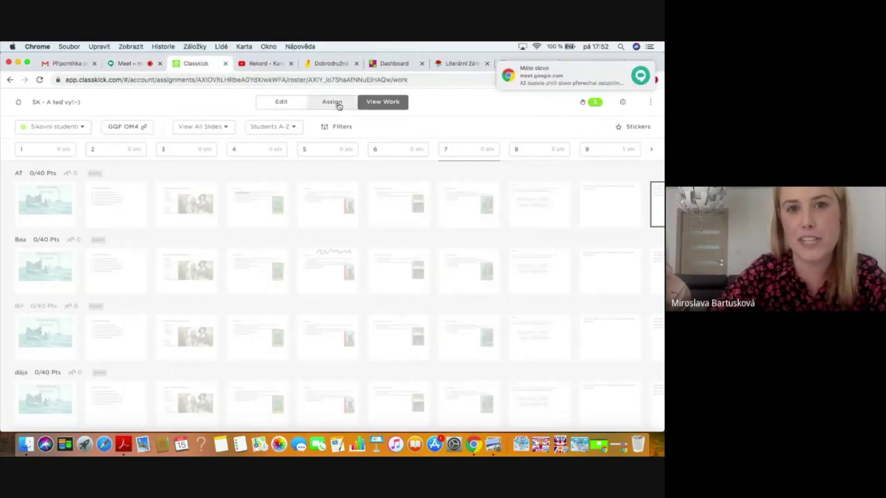
click(339, 105)
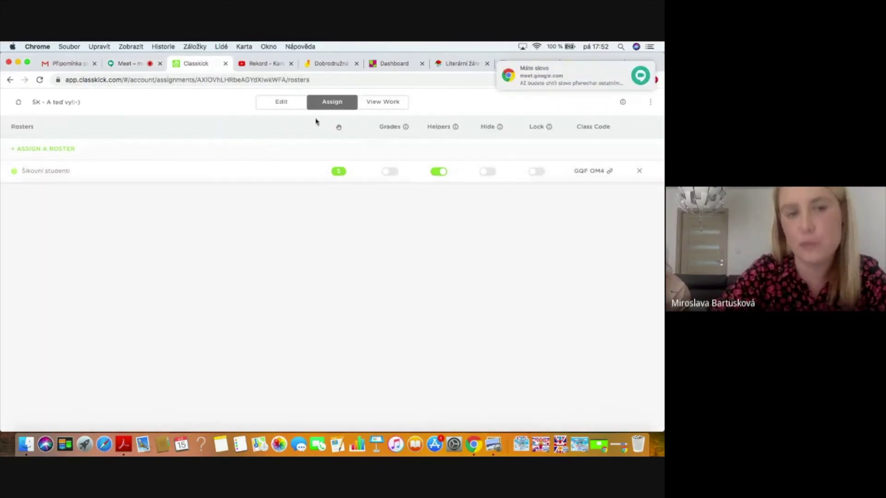
Step: Check the Google Meet call twice, returning each time to the assignment's roster settings in Classkick
click(126, 66)
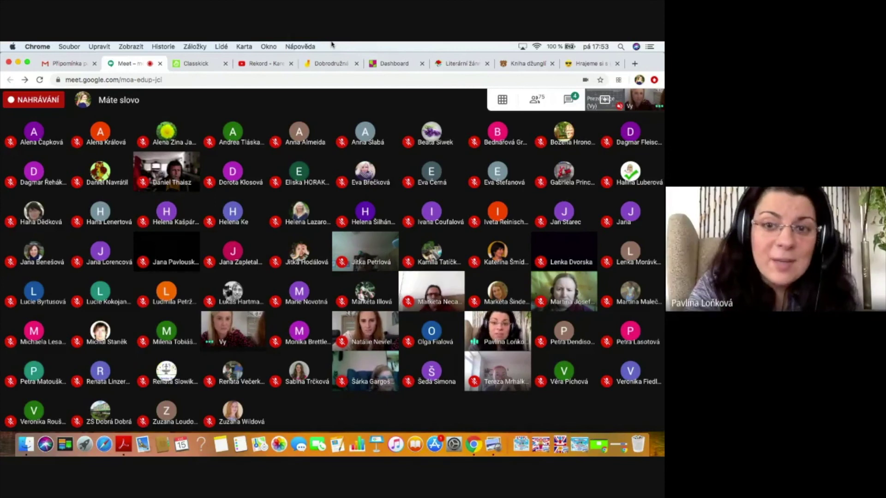
click(193, 64)
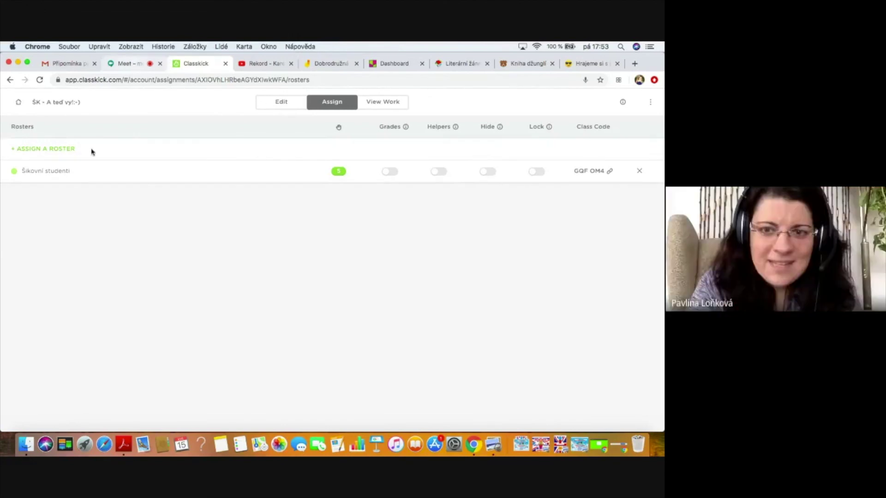
key(ctrl+shift+Tab)
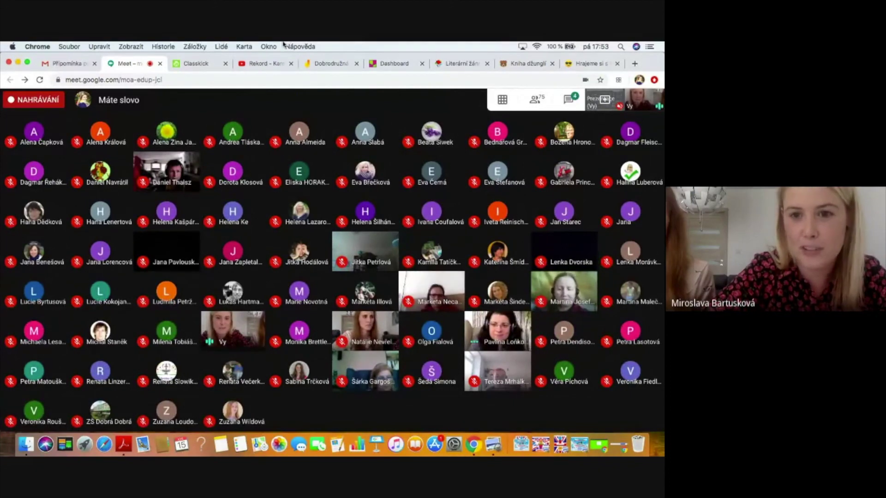
click(197, 64)
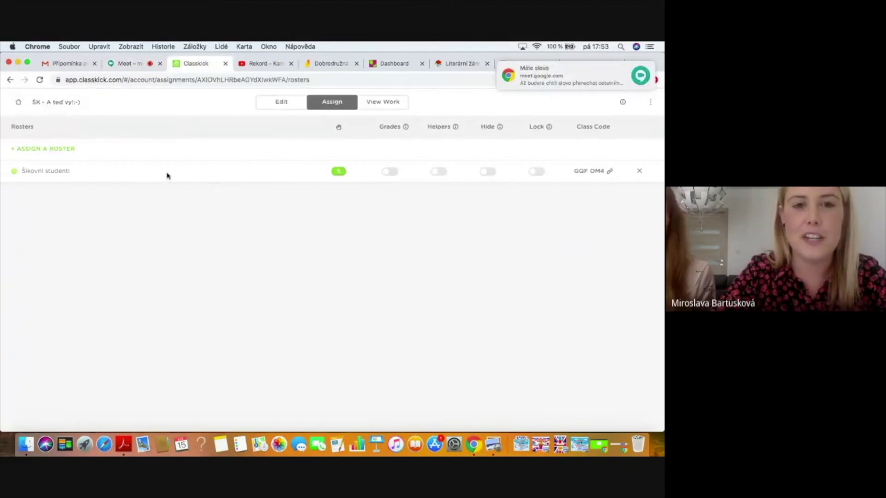
Step: Go back to the Classkick assignments list, and switch to Google Meet to follow the participants' questions
click(16, 102)
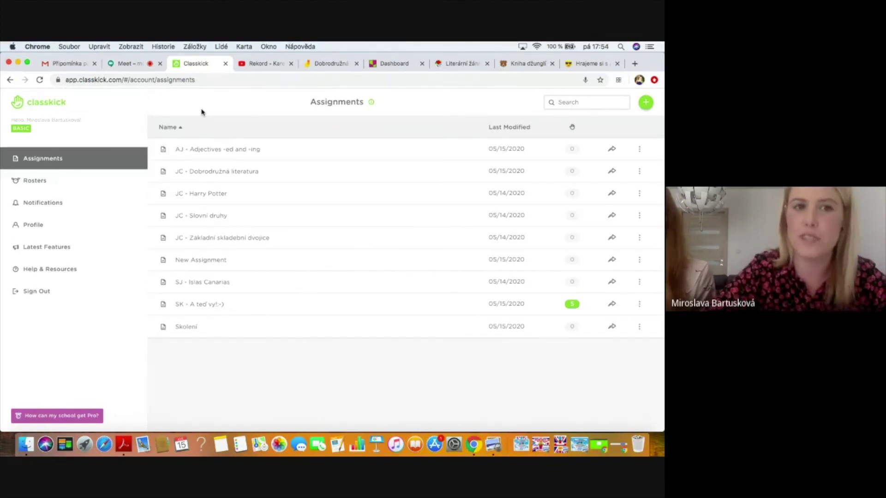
click(138, 65)
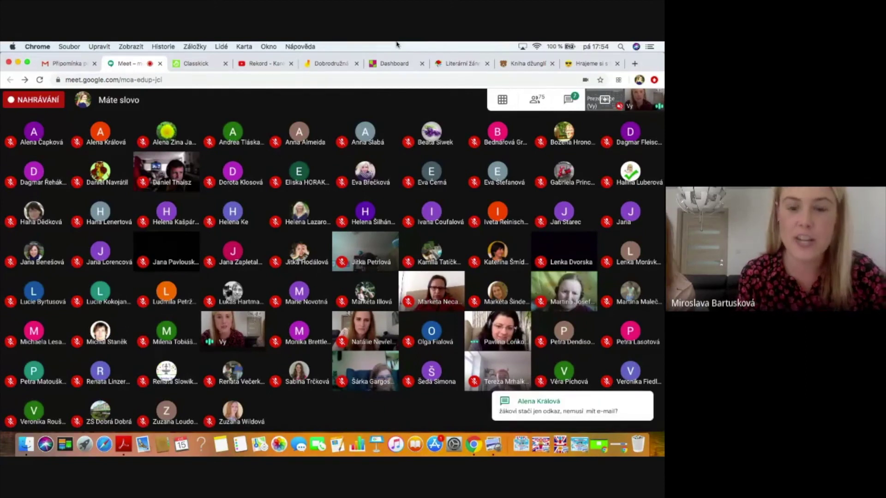
click(204, 65)
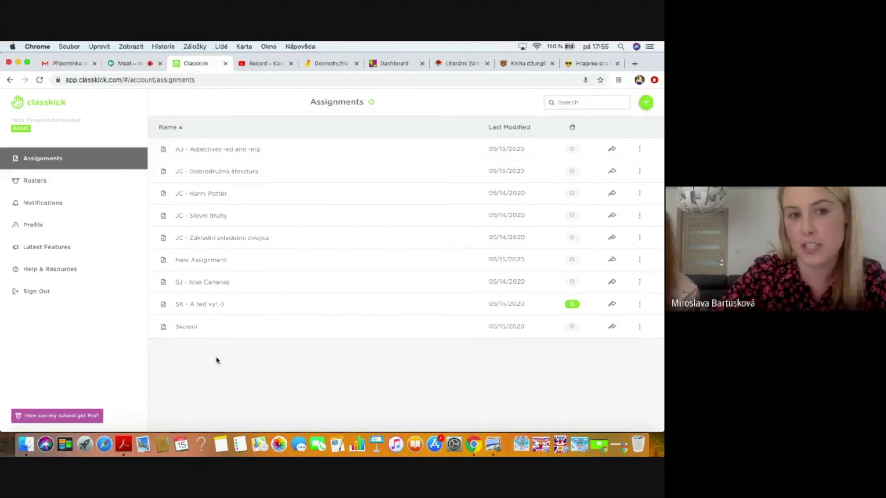
click(136, 66)
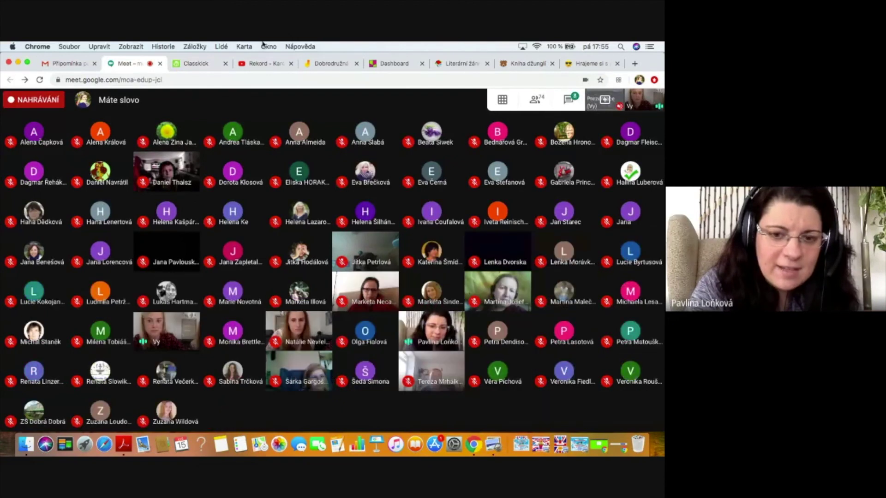